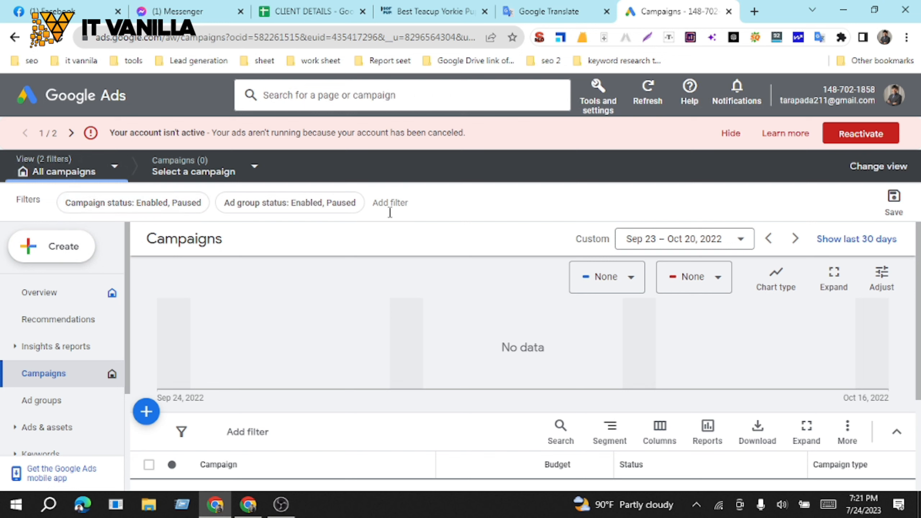
Start creating a new campaign, dismissing the inactive-account alert and the satisfaction survey
left_click(63, 253)
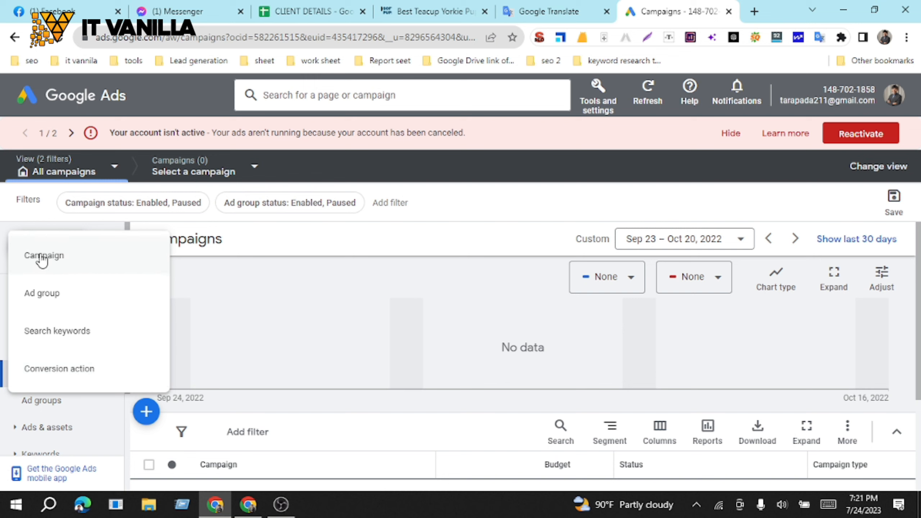
left_click(42, 257)
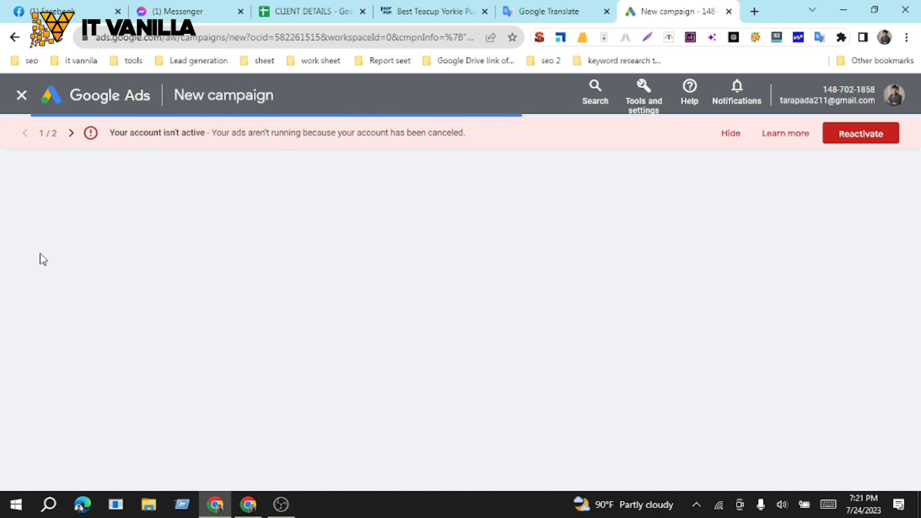
left_click(737, 132)
left_click(818, 133)
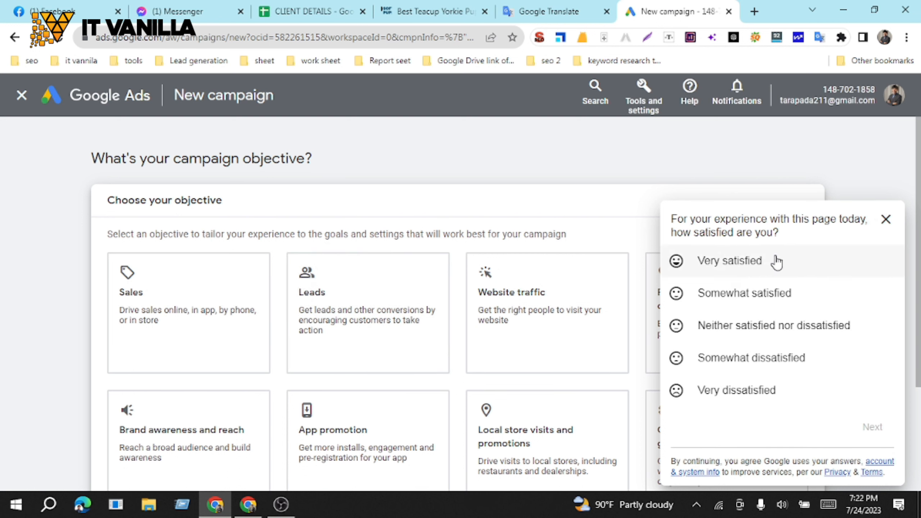
left_click(885, 221)
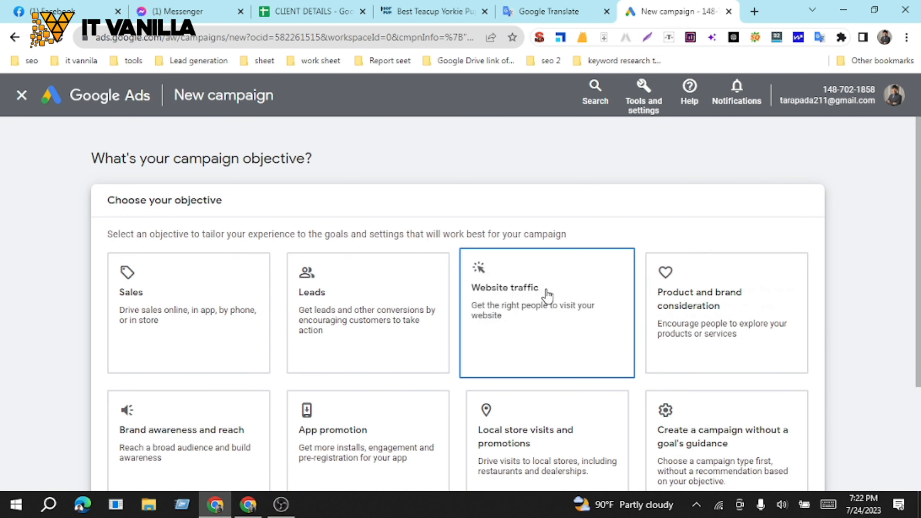
Choose Website traffic as the campaign objective and go through the conversion goals guide to its end
scroll(565, 299, "down", 2)
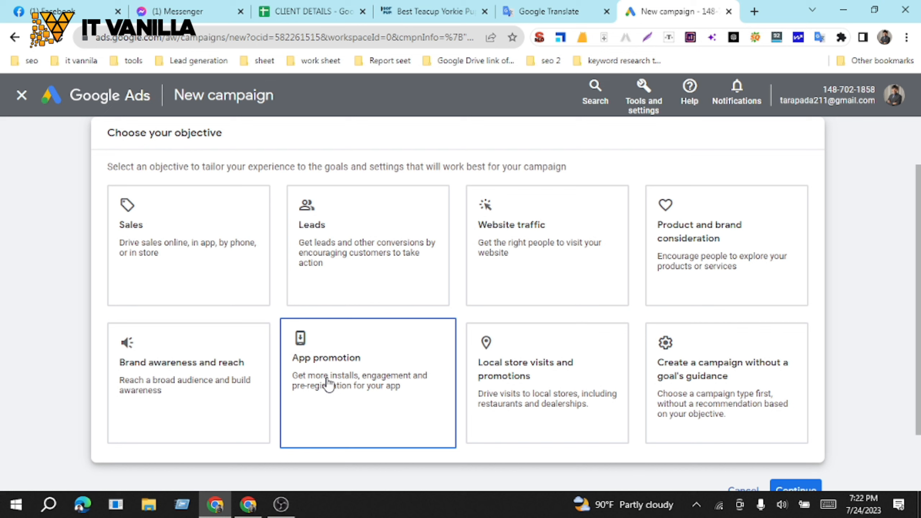
left_click(501, 227)
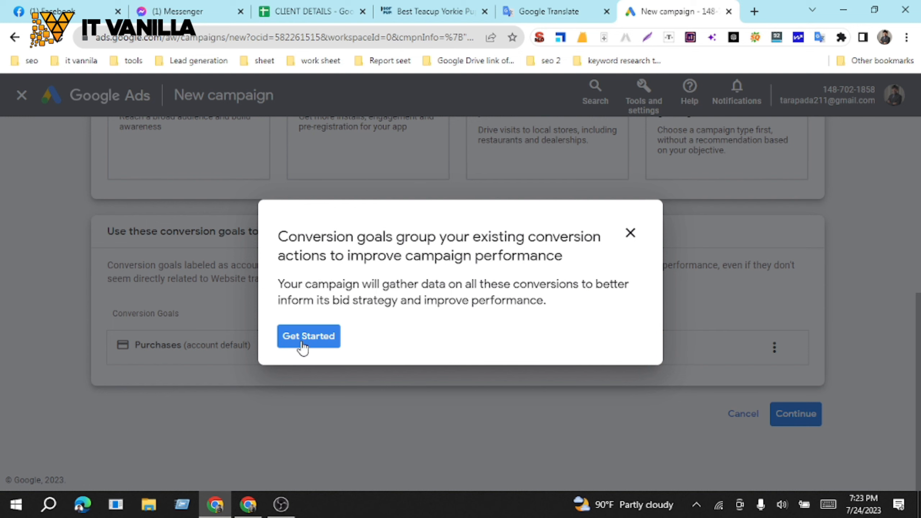
left_click(313, 338)
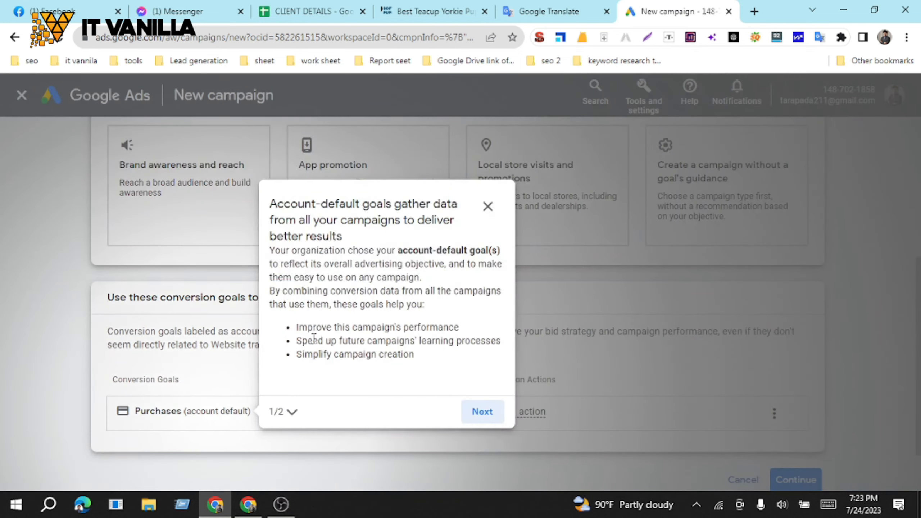
left_click(486, 412)
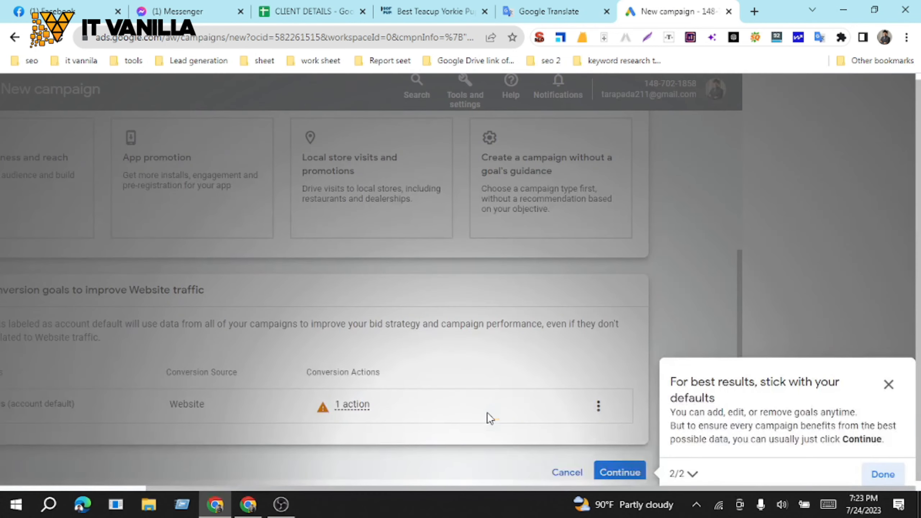
left_click(885, 474)
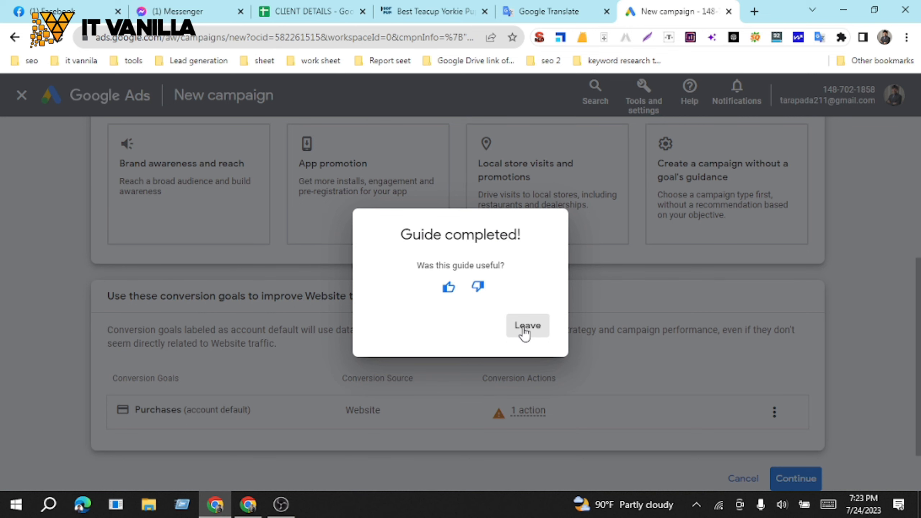
left_click(538, 333)
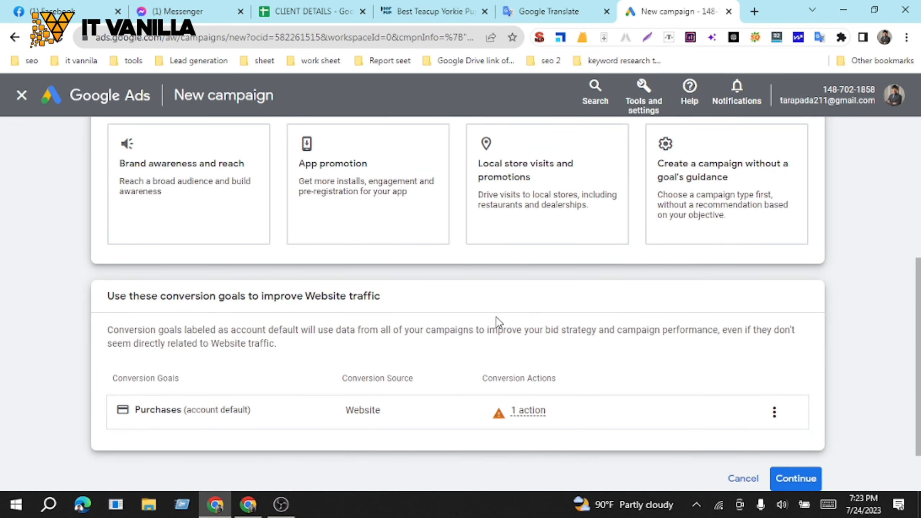
Review the conversion goals, keep the account-default Purchases goal and continue to the campaign type selection
scroll(496, 319, "down", 2)
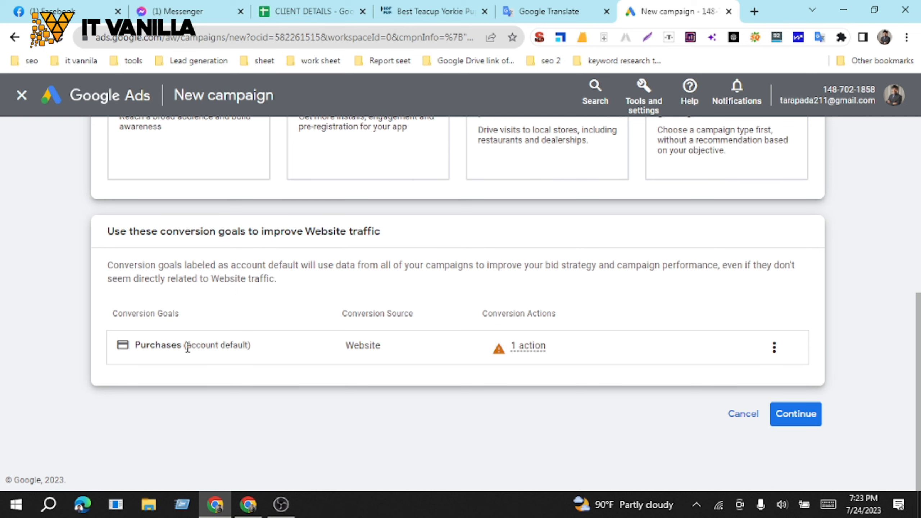
scroll(188, 347, "up", 2)
scroll(187, 347, "up", 6)
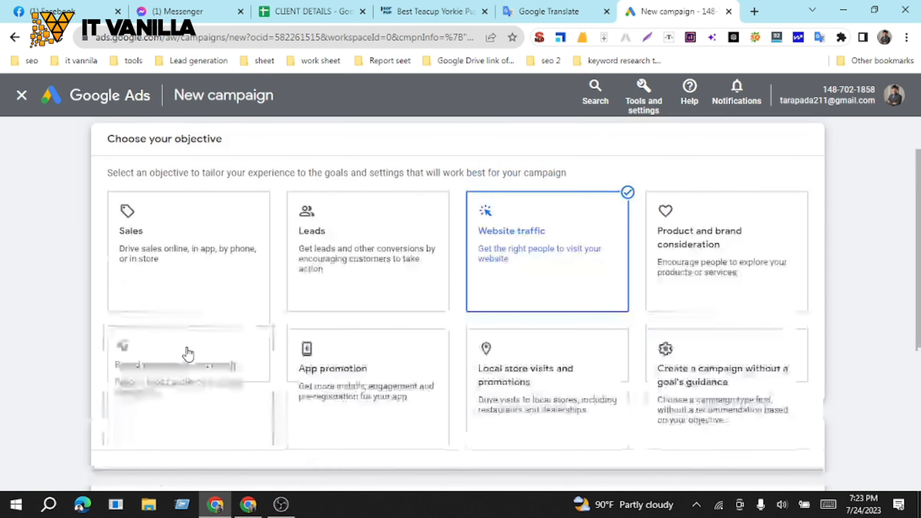
scroll(185, 352, "down", 6)
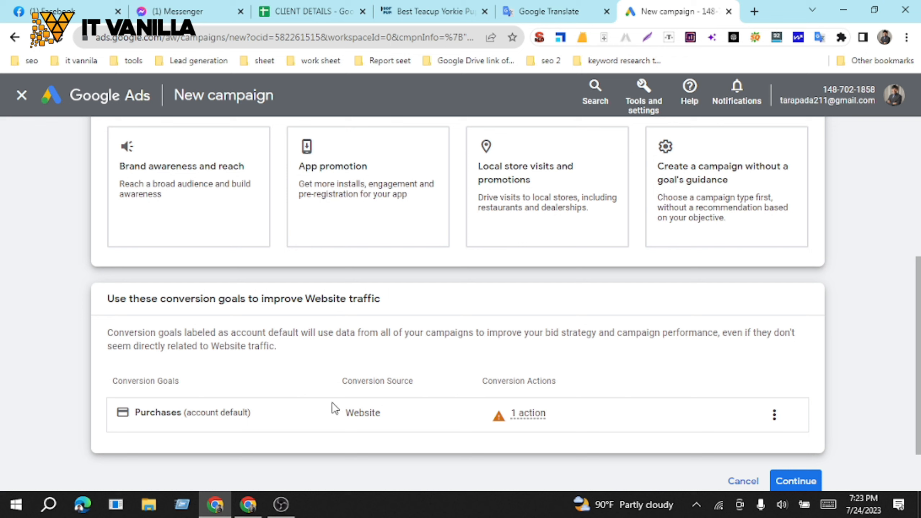
mouse_move(388, 414)
left_click(774, 416)
scroll(865, 363, "down", 2)
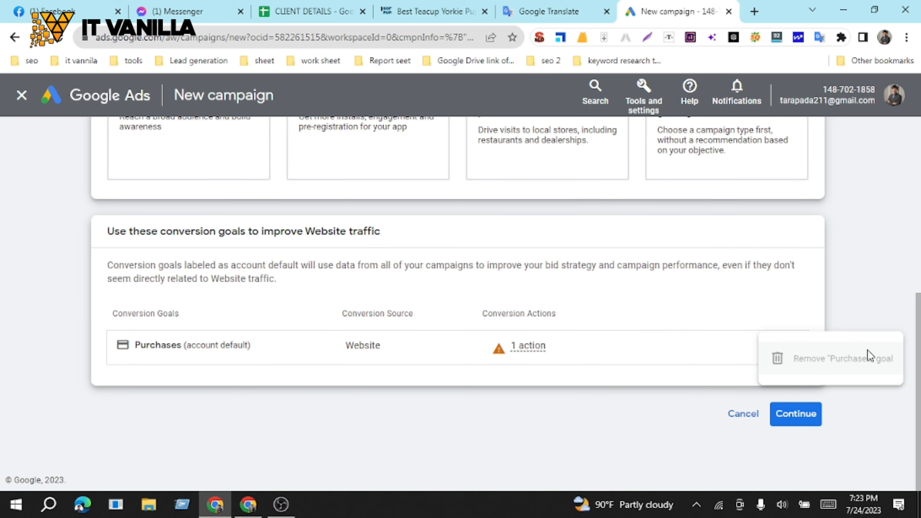
left_click(874, 306)
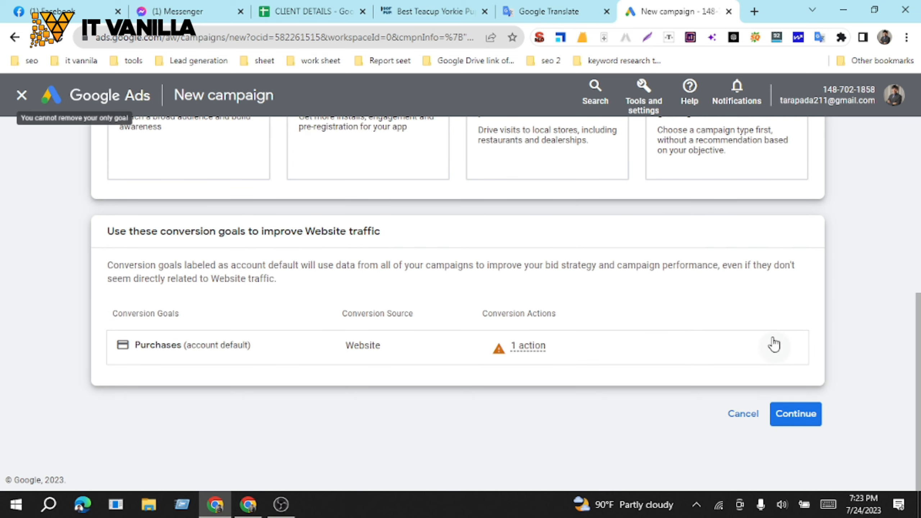
left_click(802, 415)
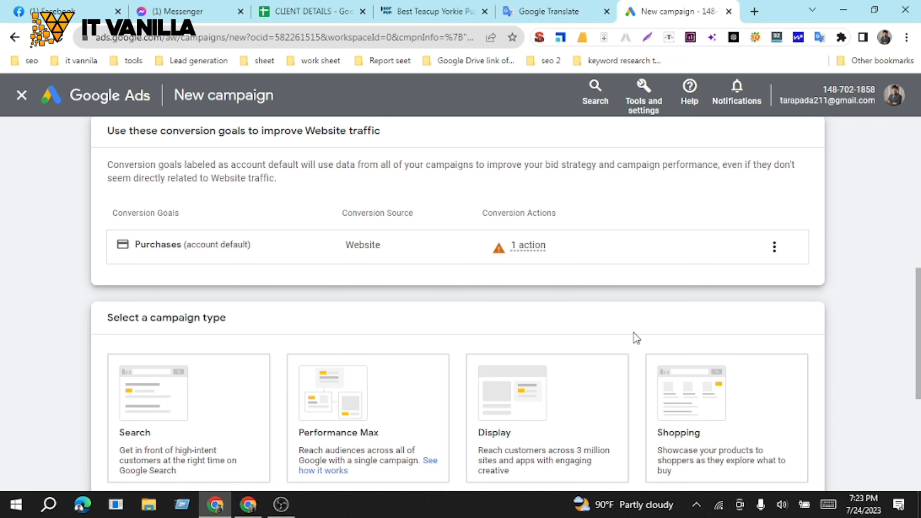
scroll(481, 291, "up", 2)
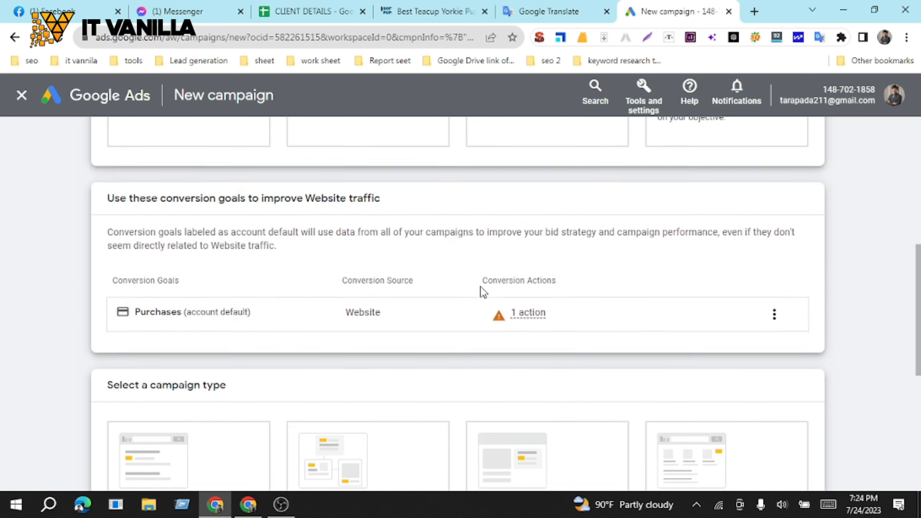
scroll(481, 290, "down", 4)
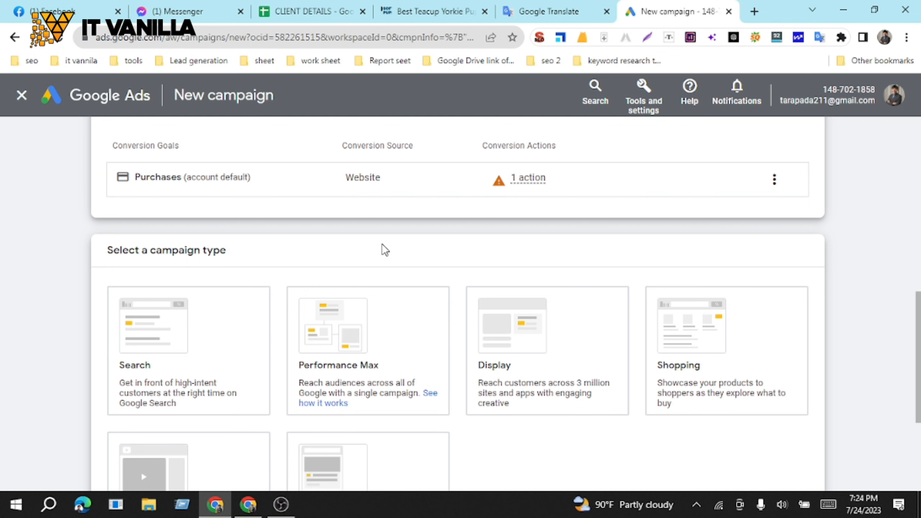
scroll(382, 251, "down", 2)
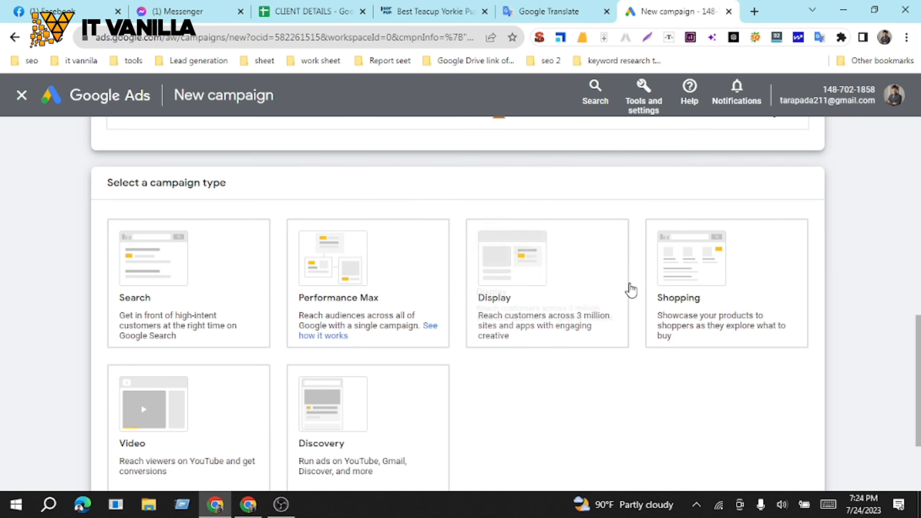
Search for prothom alo in a new browser tab, open the news site and close the search results tab
left_click(755, 13)
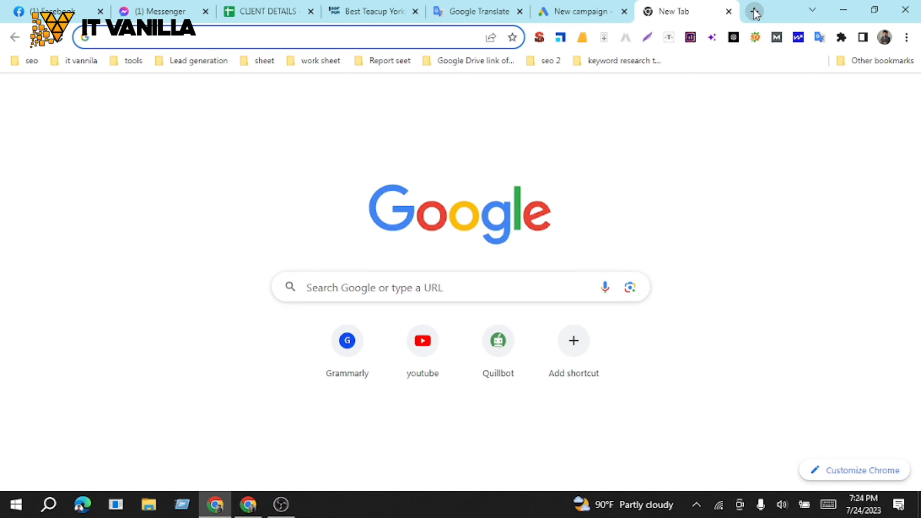
type("pro")
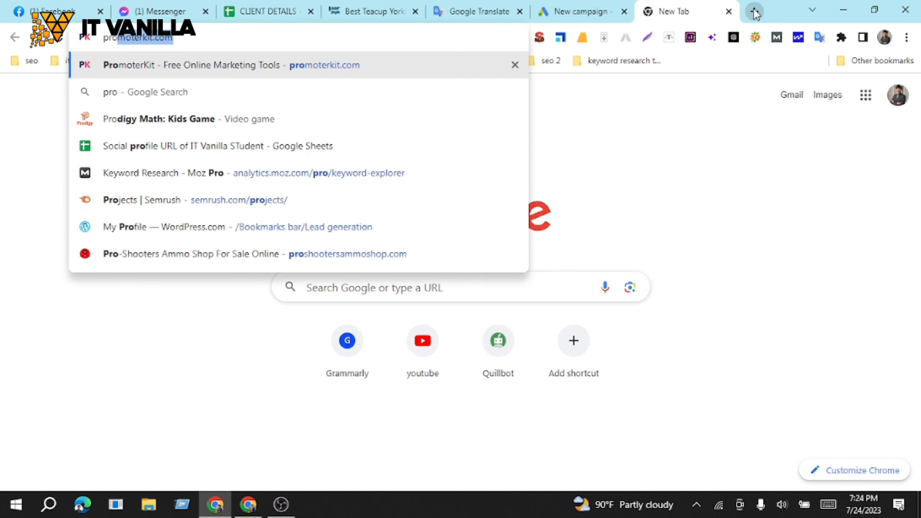
type("thom")
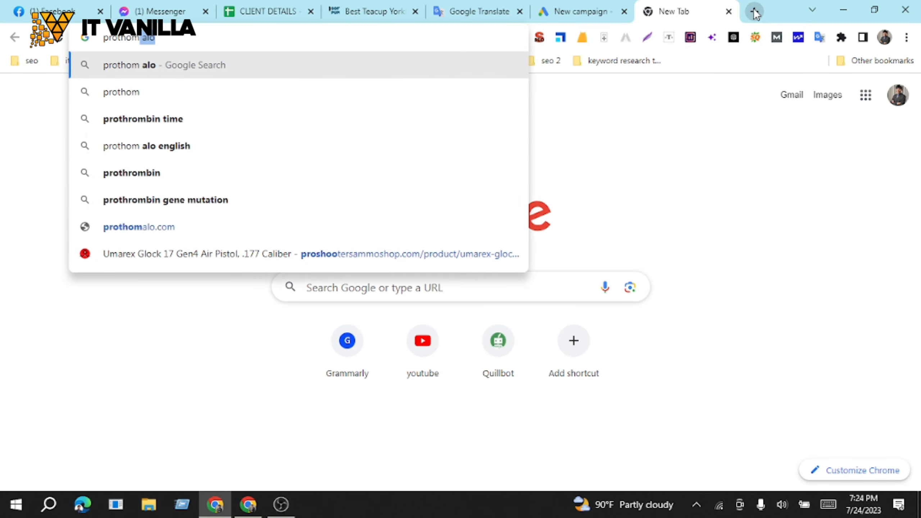
key("Return")
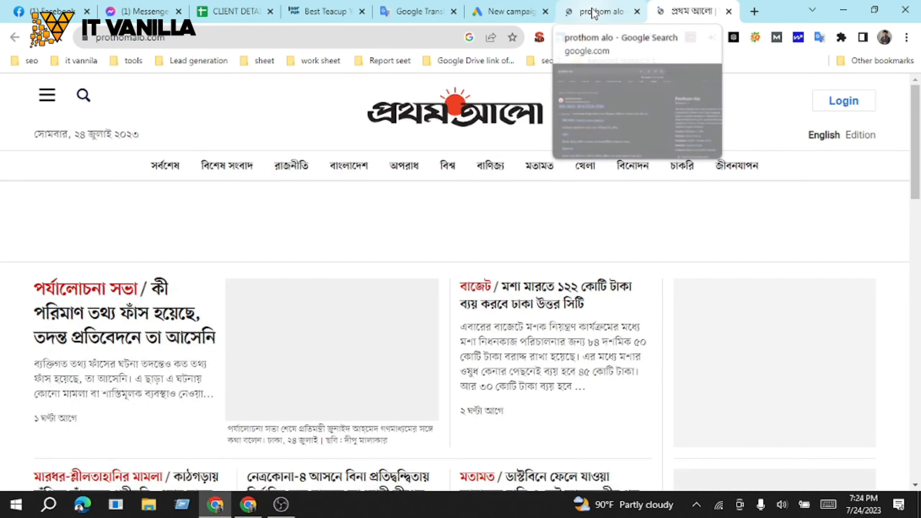
left_click(594, 14)
left_click(637, 11)
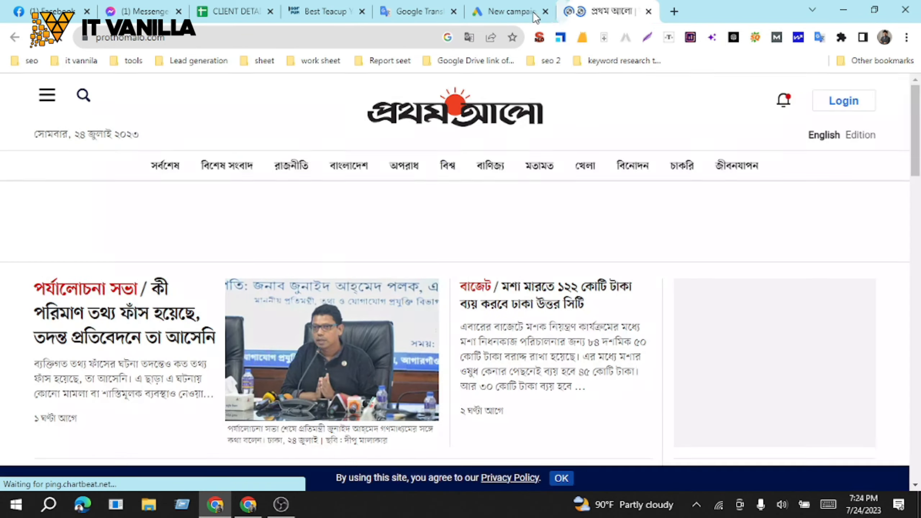
Examine the banner ads on the Prothom Alo homepage, dismiss its Google sign-in prompt and return to the new campaign
left_click(524, 10)
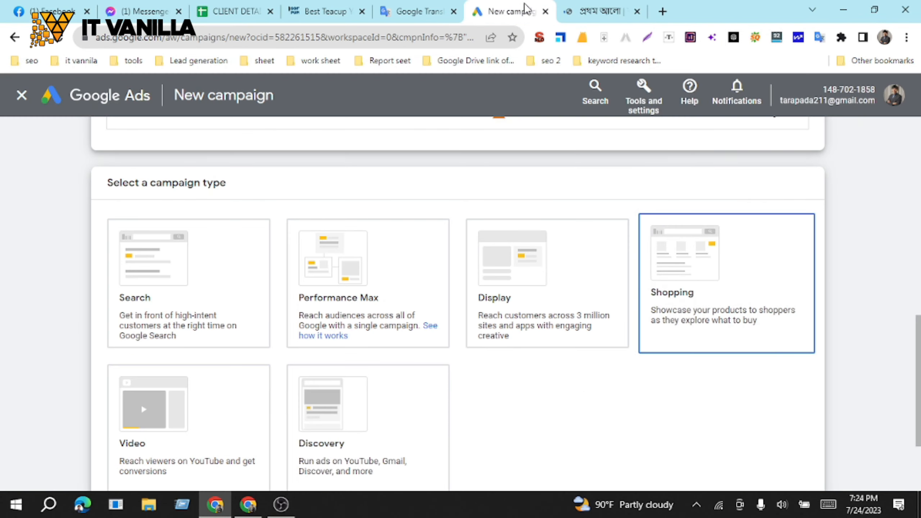
left_click(610, 14)
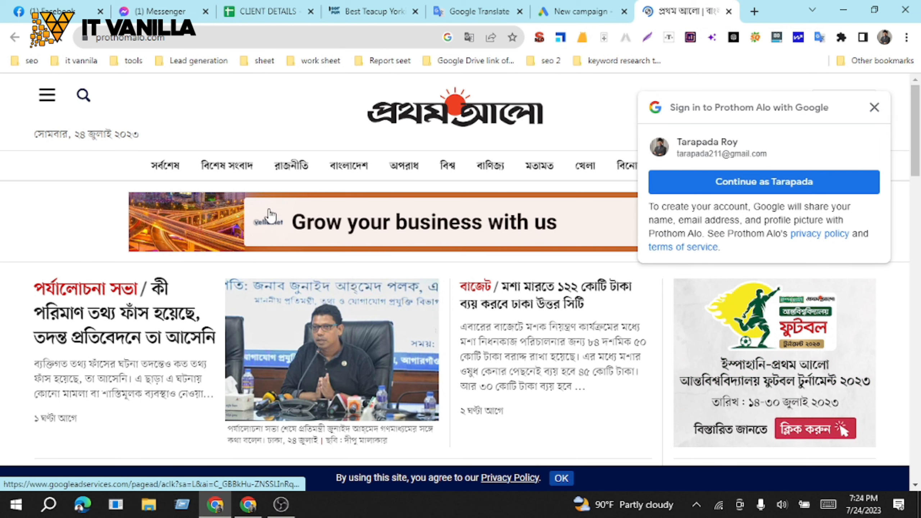
left_click(874, 108)
left_click(597, 10)
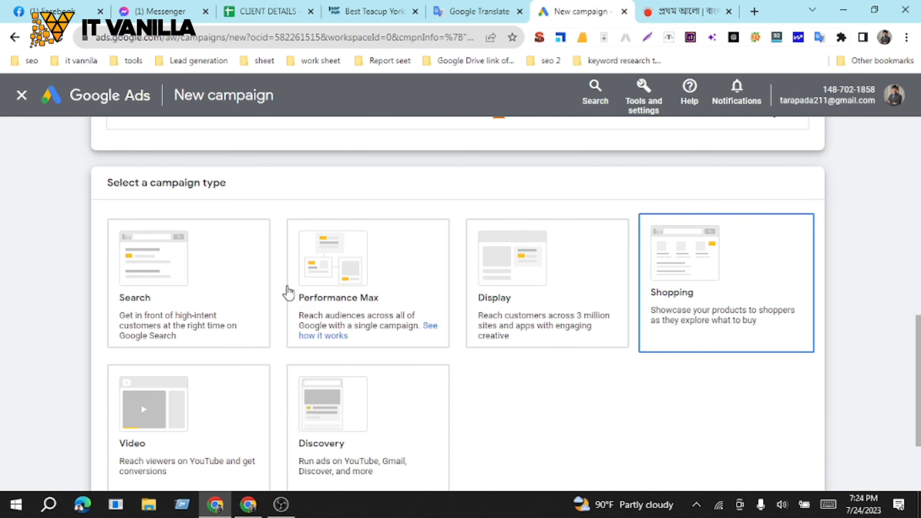
Select Search as the campaign type
scroll(627, 399, "down", 2)
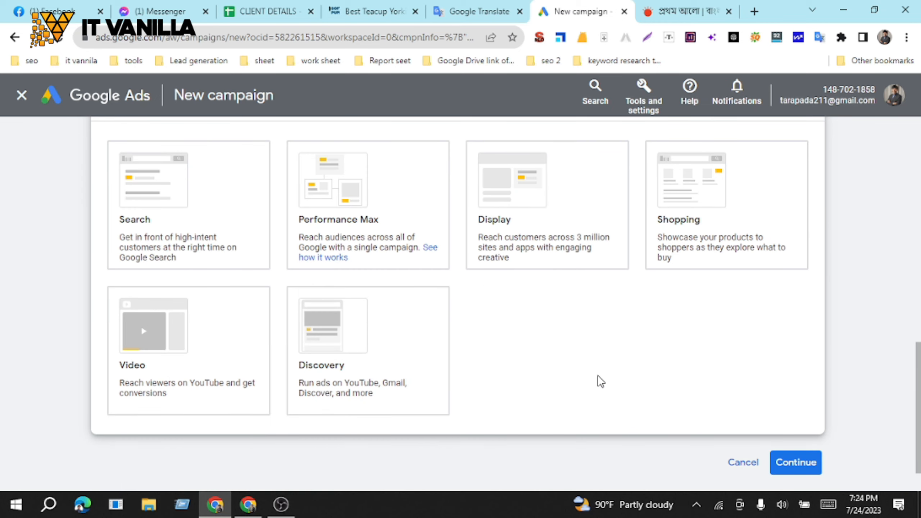
left_click(359, 327)
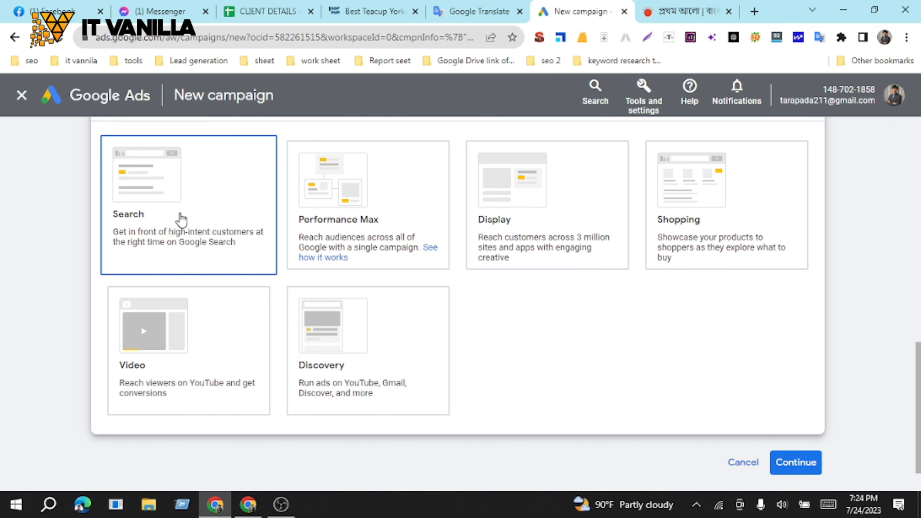
left_click(181, 217)
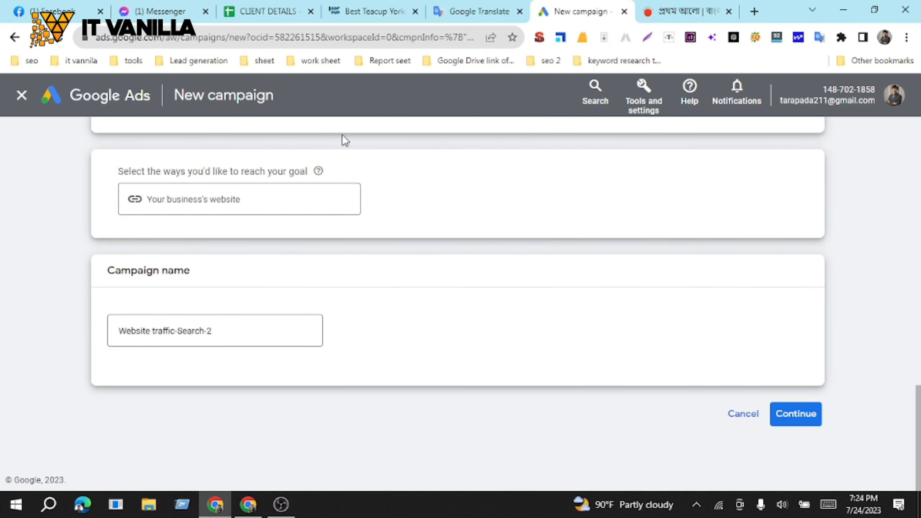
scroll(343, 140, "up", 4)
left_click(378, 10)
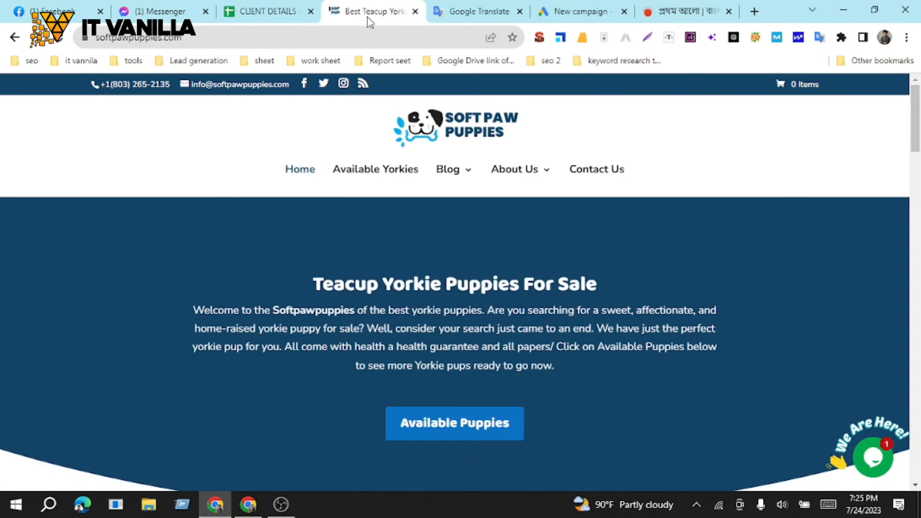
left_click(253, 39)
key("ctrl+c")
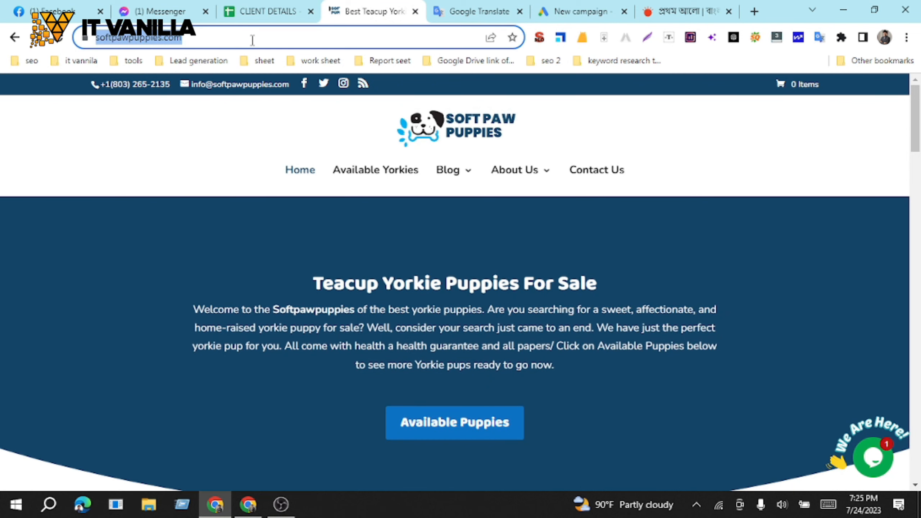
left_click(585, 13)
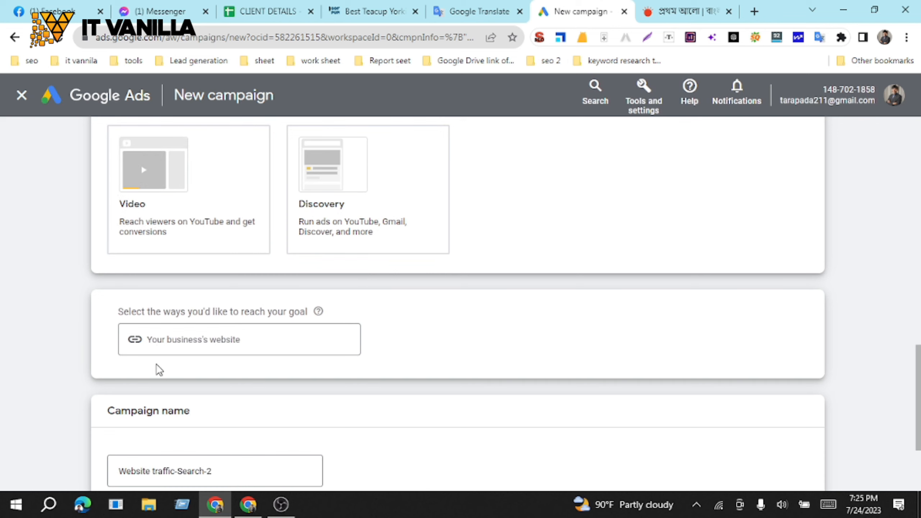
left_click(163, 340)
key("ctrl+v")
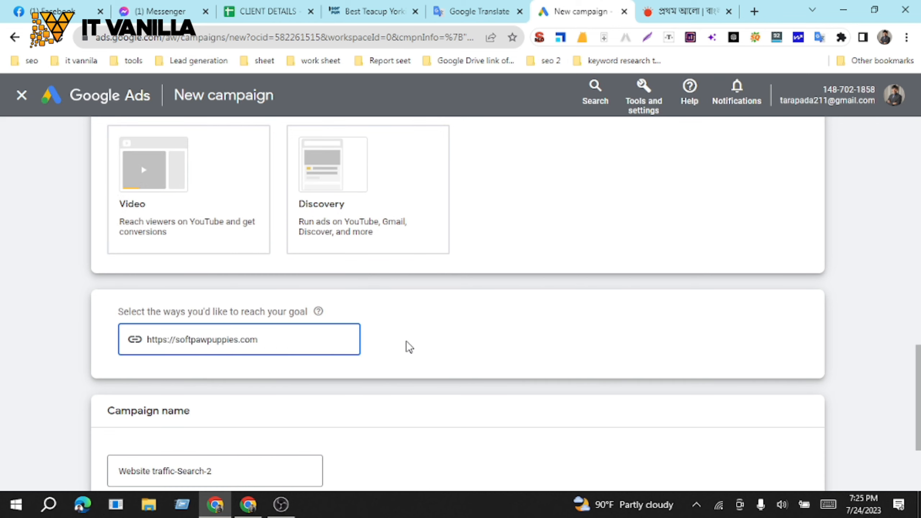
left_click(392, 348)
scroll(392, 348, "down", 3)
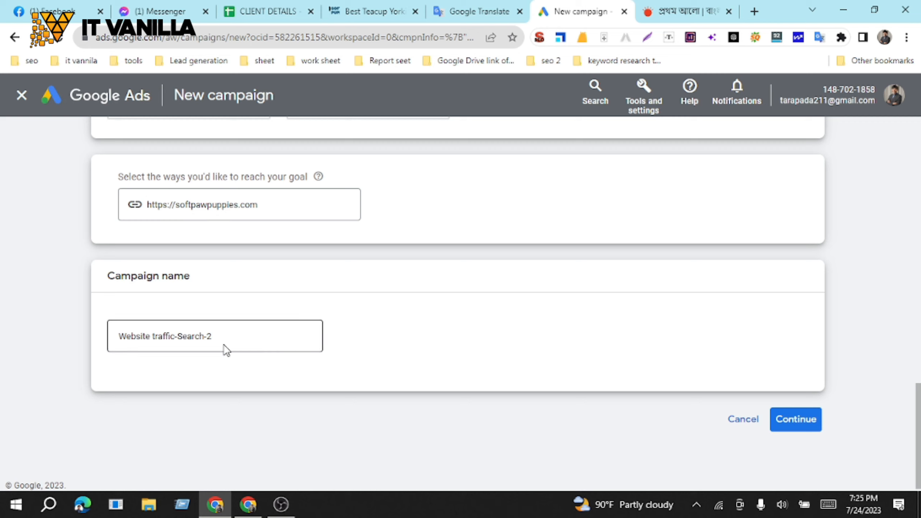
Replace the campaign name with the copied site address, trimmed down to softpawpuppies
left_click(204, 338)
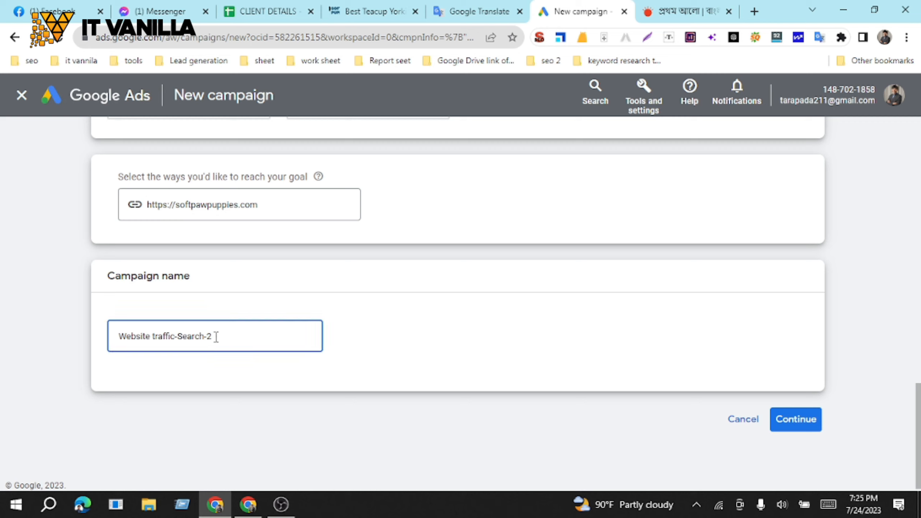
left_click_drag(216, 337, 92, 344)
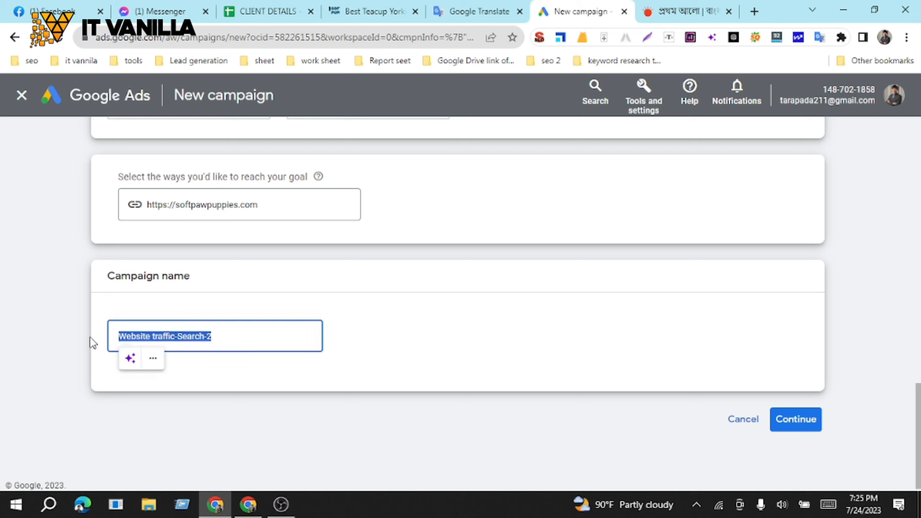
key("ctrl+v")
key("BackSpace")
key("BackSpace")
key("BackSpace")
key("BackSpace")
key("BackSpace")
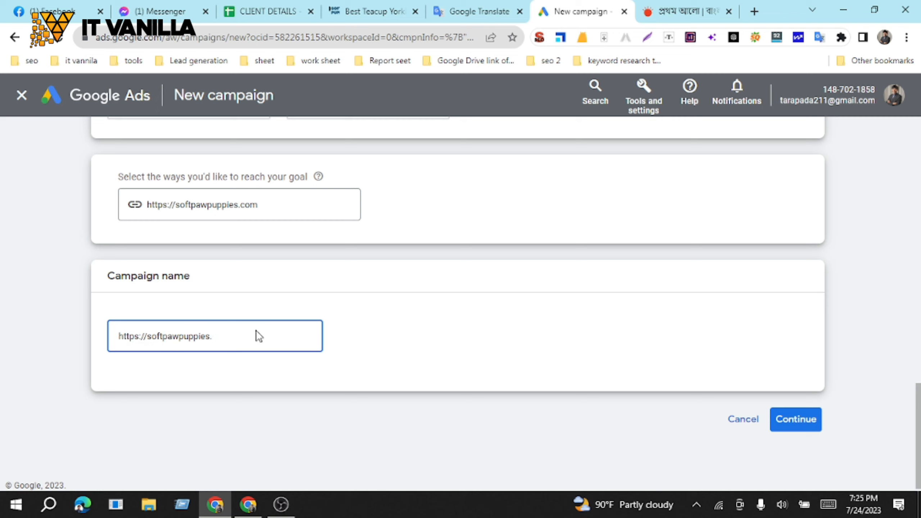
left_click(146, 337)
key("BackSpace")
key("BackSpace")
key("BackSpace")
key("BackSpace")
key("BackSpace")
key("BackSpace")
key("BackSpace")
key("BackSpace")
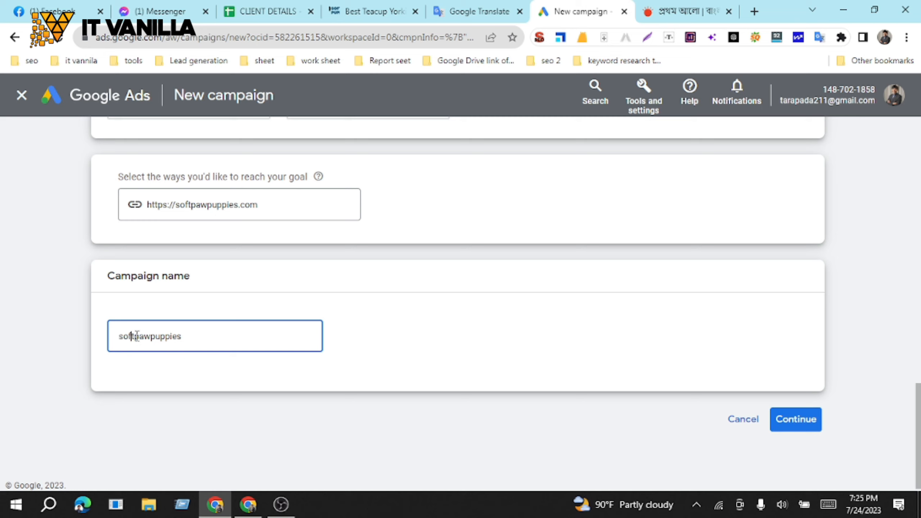
Separate the words of the campaign name and capitalise its first letter so it reads Soft paw puppies
left_click(136, 336)
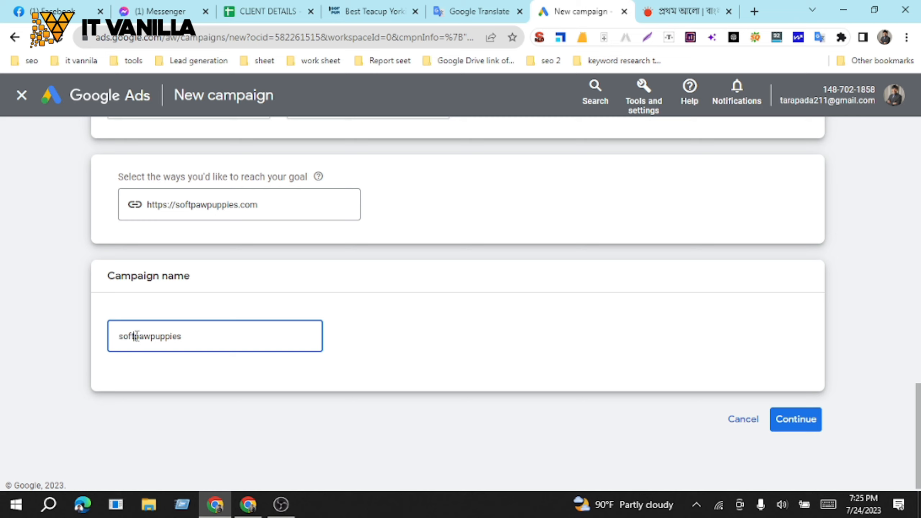
left_click(154, 336)
left_click(440, 333)
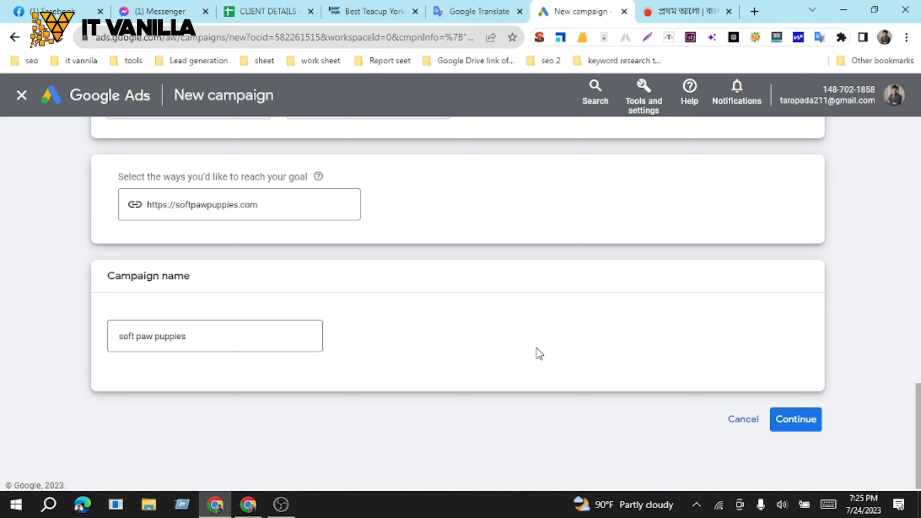
left_click(121, 337)
key("Delete")
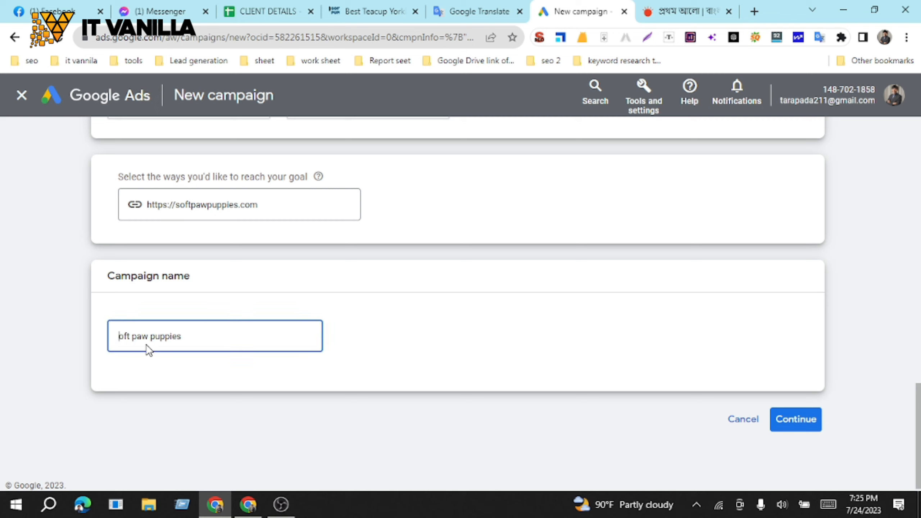
type("S")
left_click(471, 349)
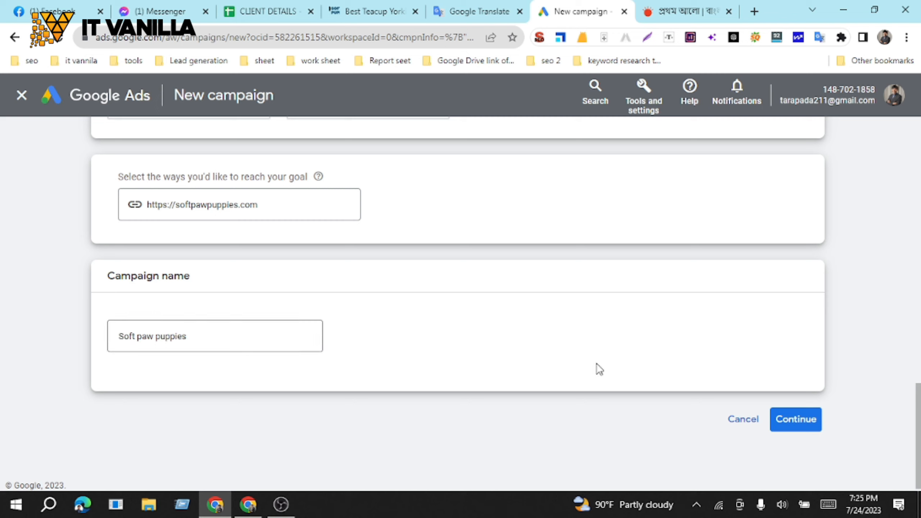
Continue to the bidding settings and exit the campaign creation guide
left_click(790, 428)
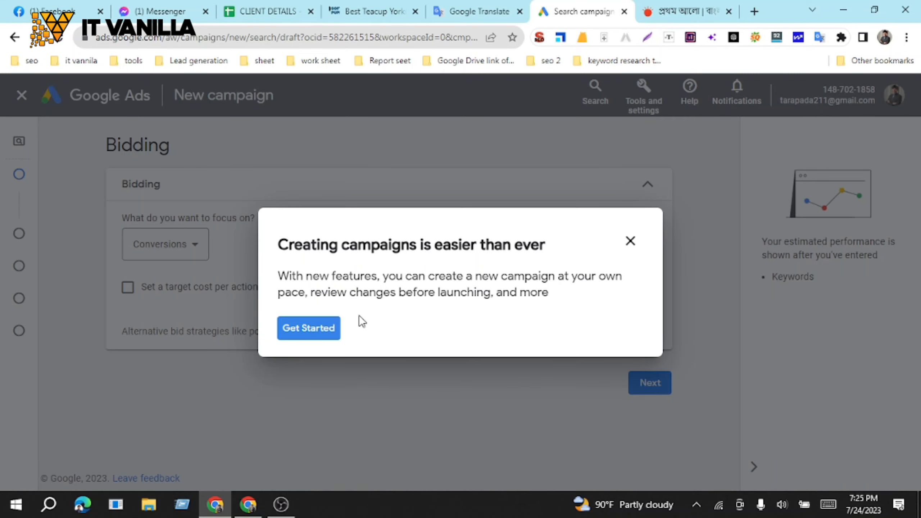
left_click(631, 243)
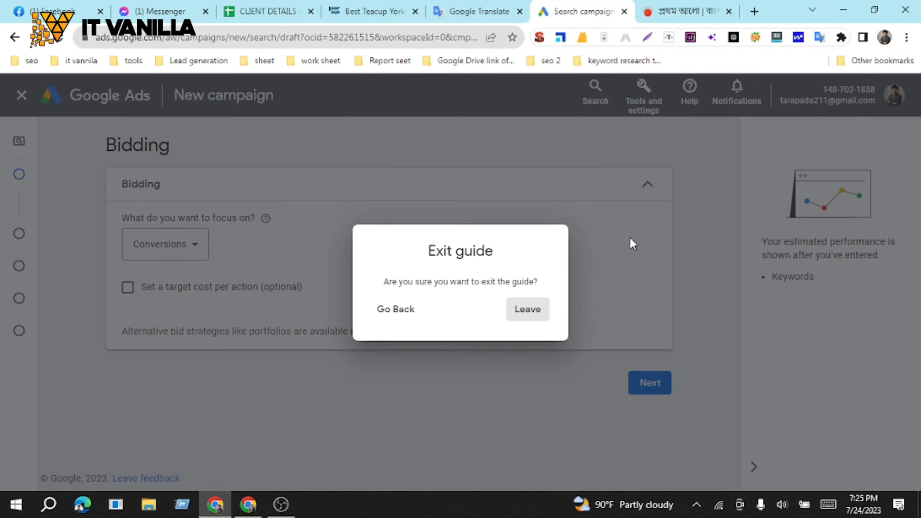
left_click(531, 314)
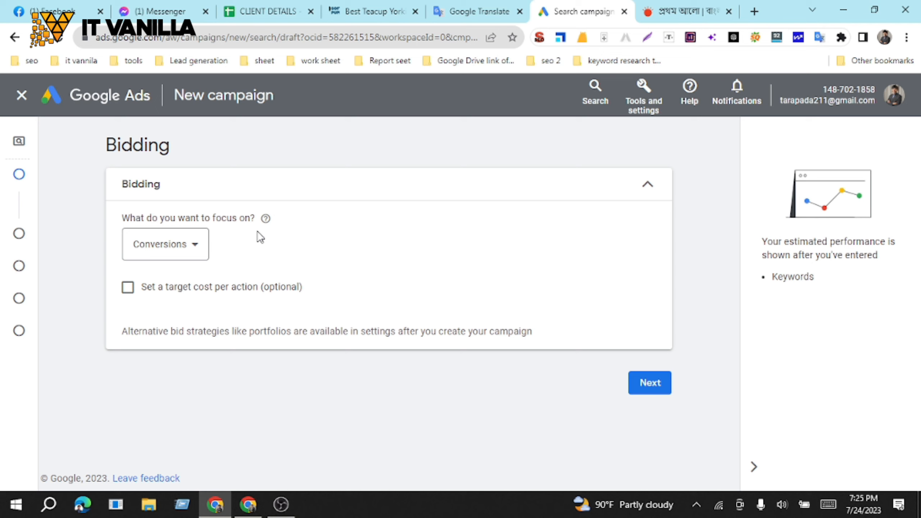
Set the bidding focus to Clicks and enable the maximum cost per click bid limit
left_click(196, 246)
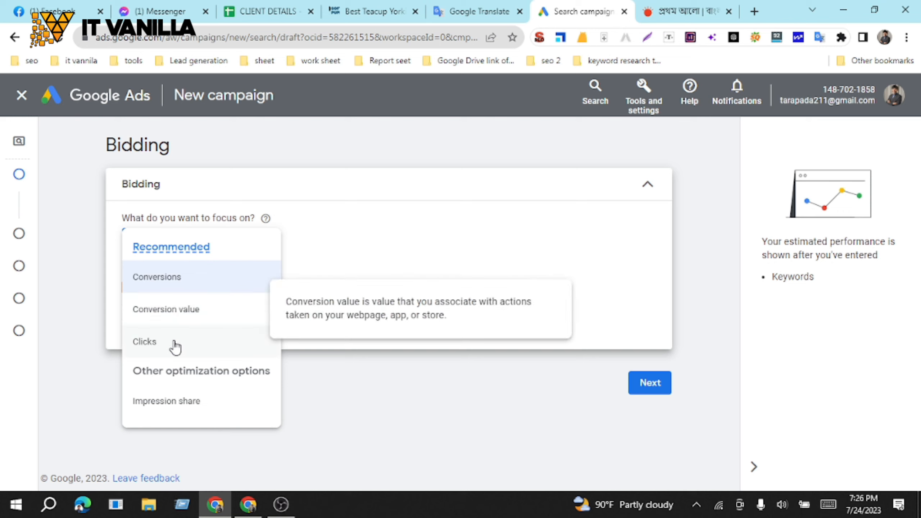
left_click(145, 342)
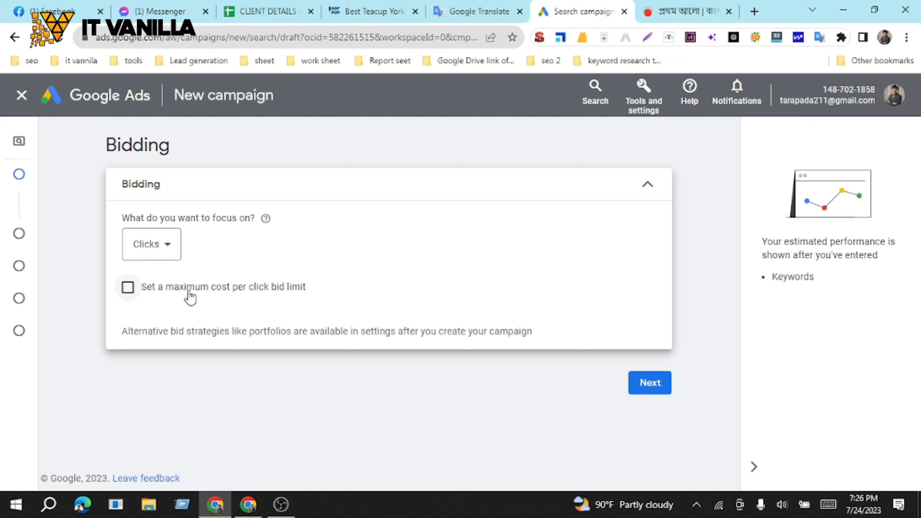
left_click(127, 288)
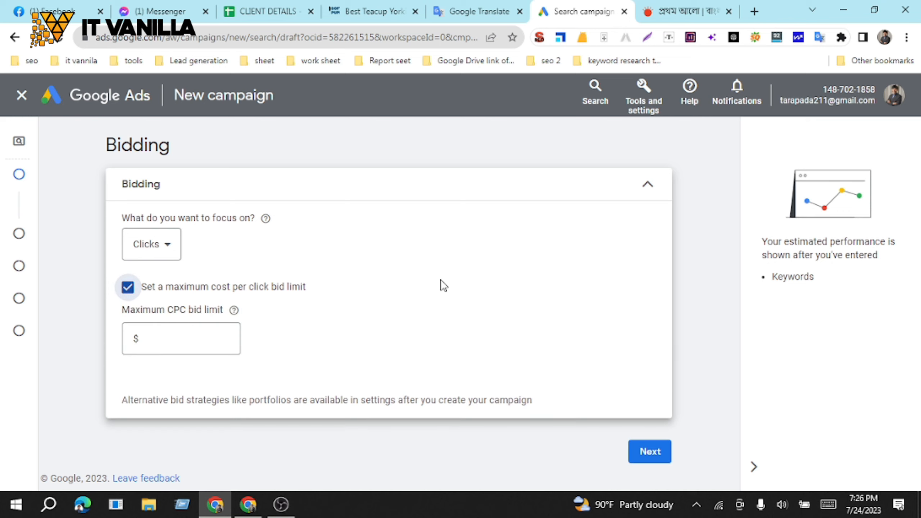
left_click(154, 338)
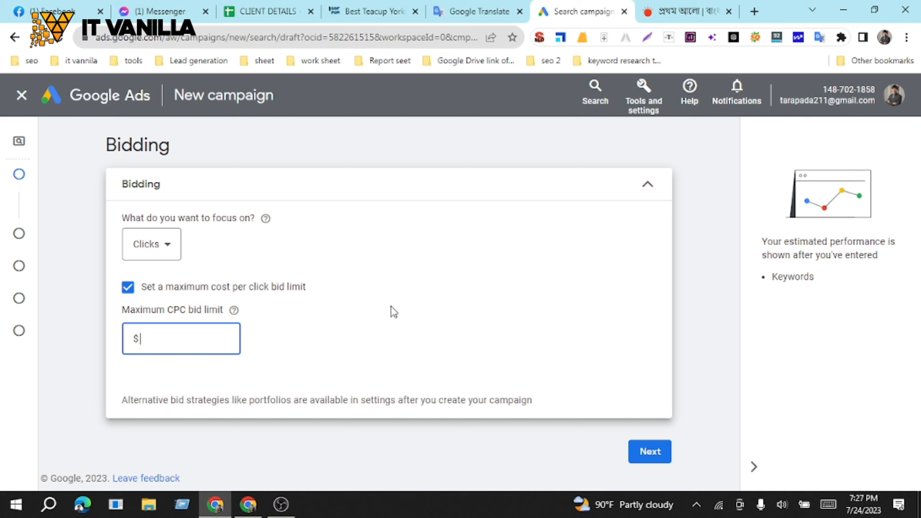
Try $.50 as the maximum CPC bid limit
type(".")
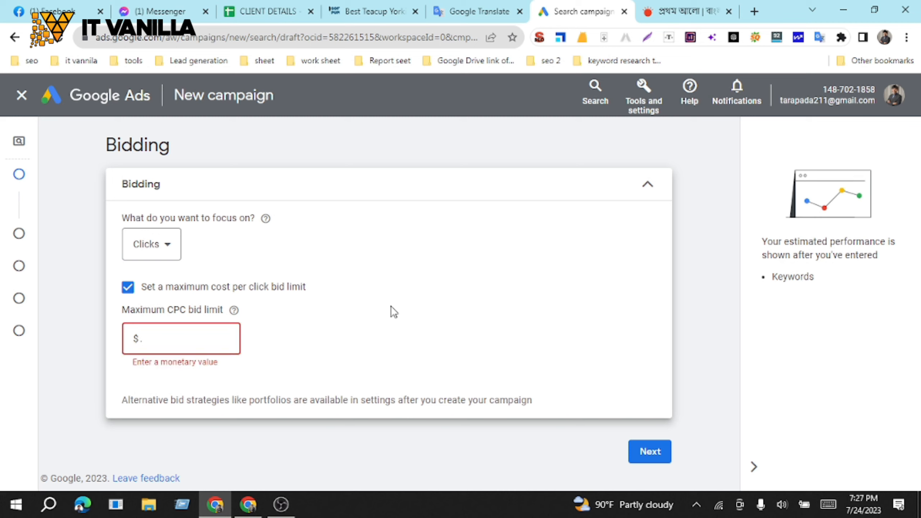
type("5")
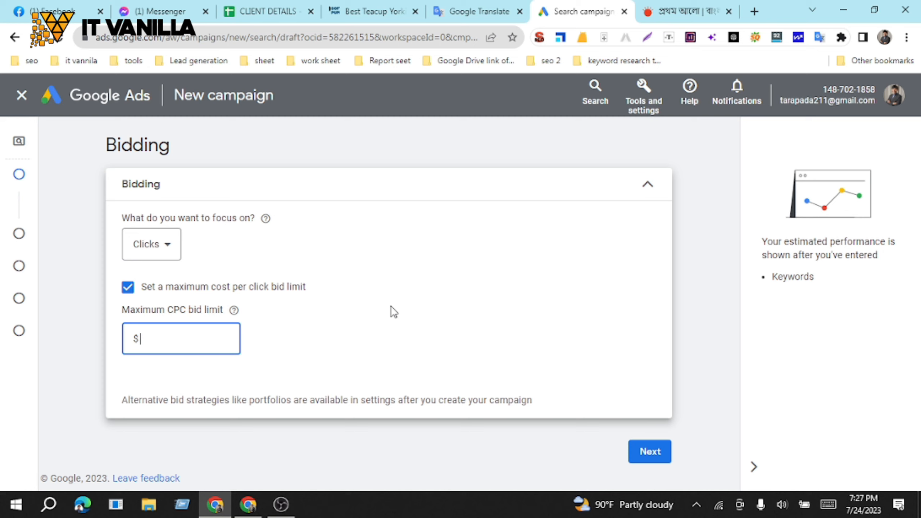
type(".")
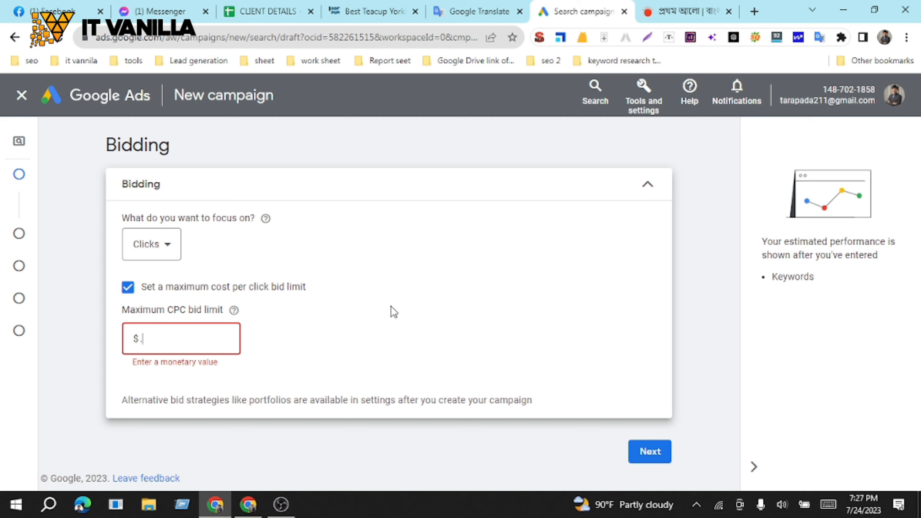
type("50")
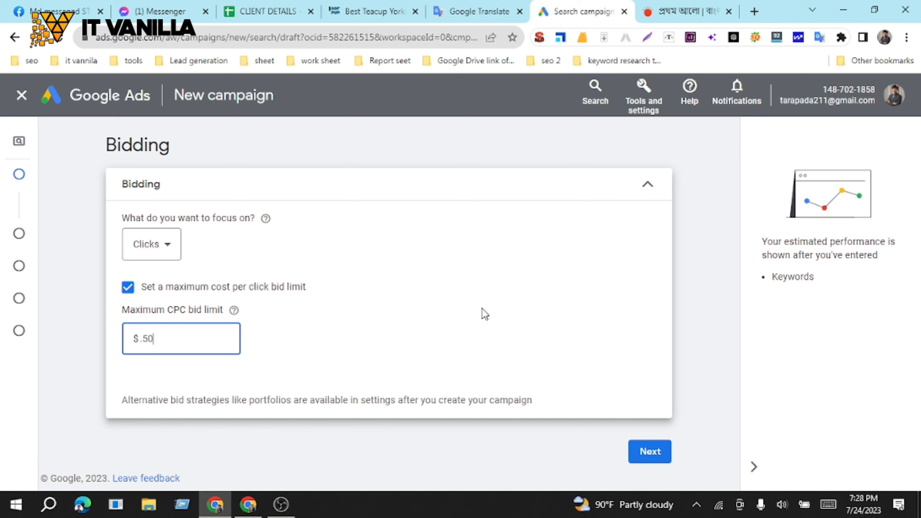
Set the maximum CPC bid limit to $5.00
key("BackSpace")
key("BackSpace")
key("BackSpace")
left_click(485, 313)
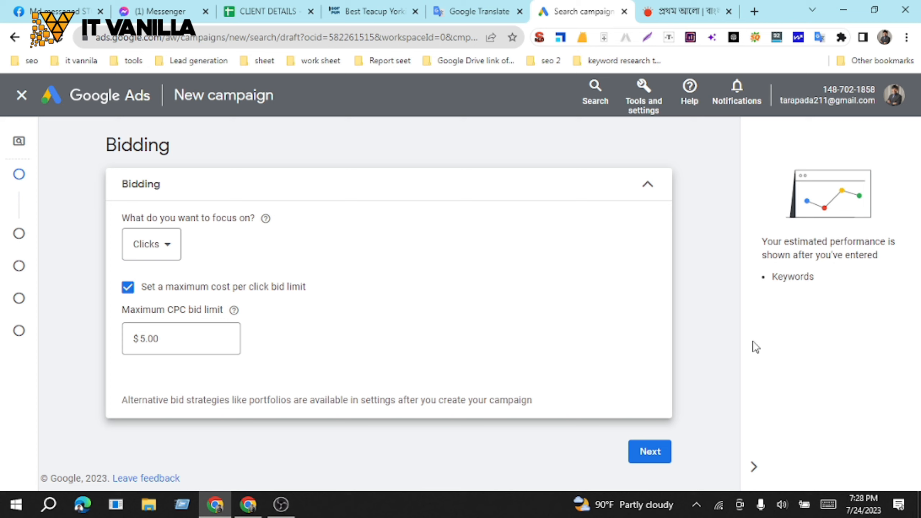
Continue to the campaign settings and hide both account alerts
left_click(649, 452)
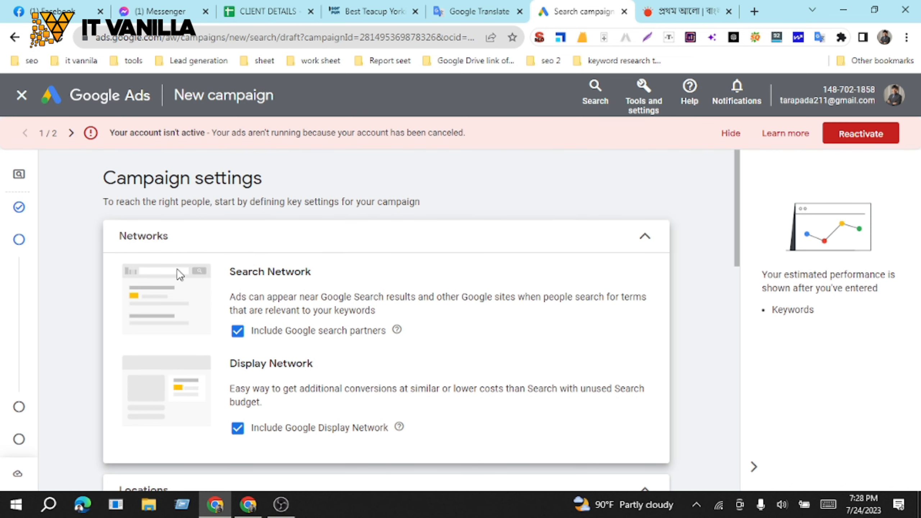
left_click(737, 139)
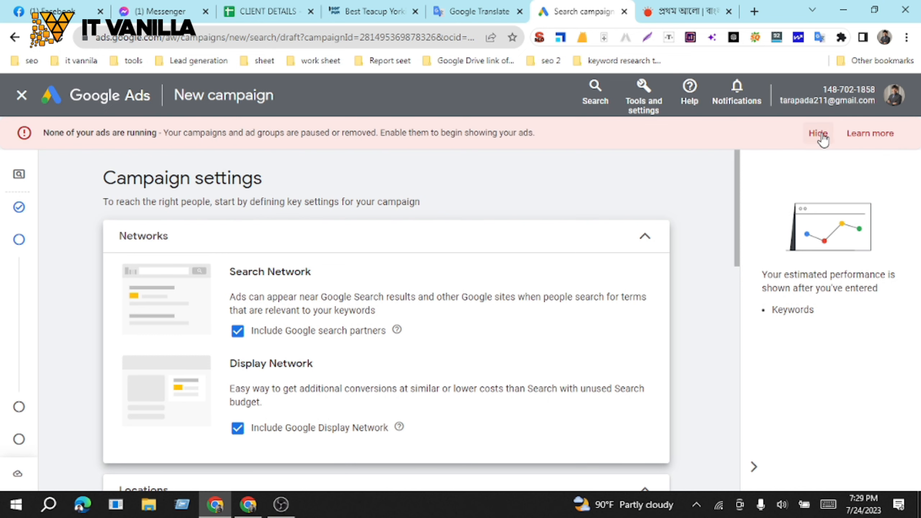
left_click(820, 135)
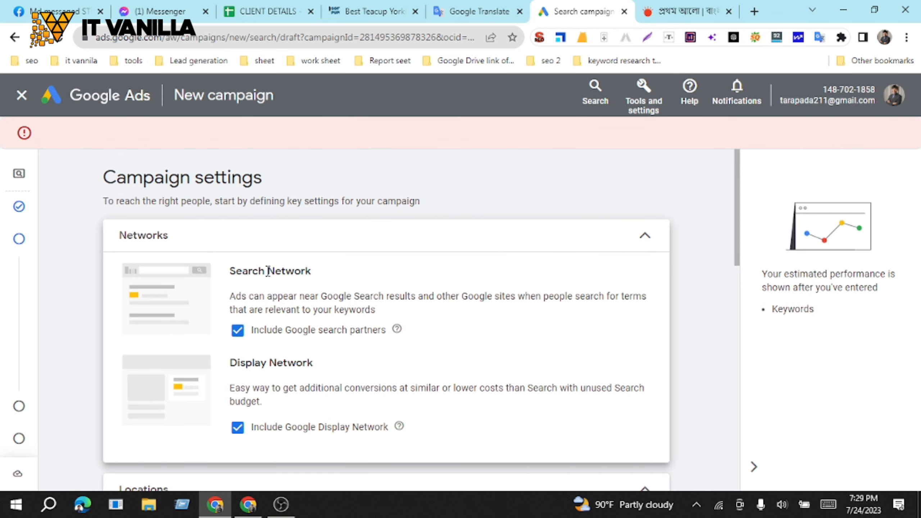
Exclude the Google Display Network from the campaign's networks, and include it again by applying the Display Expansion suggestion
scroll(435, 292, "down", 2)
scroll(415, 286, "up", 1)
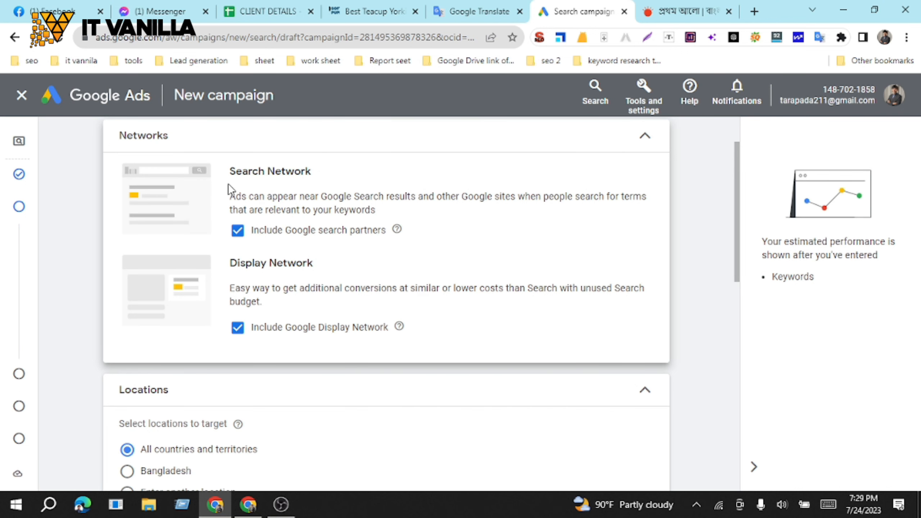
left_click(238, 328)
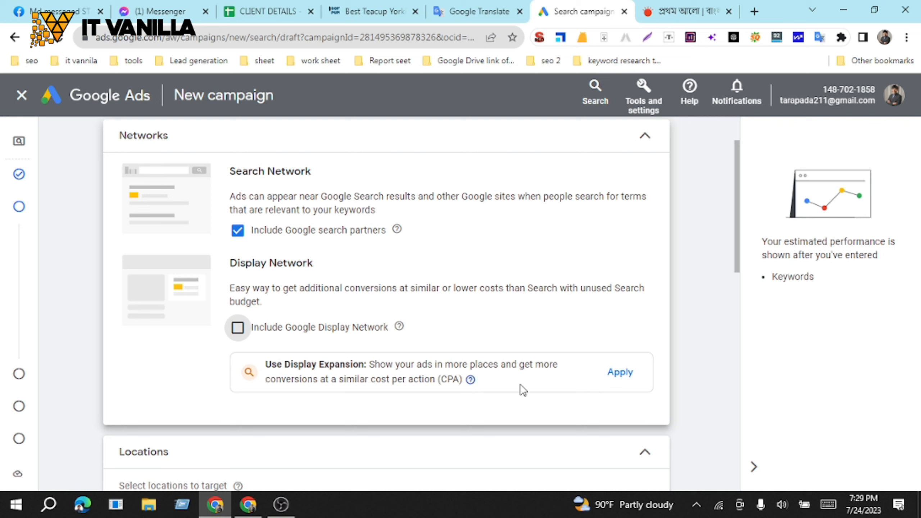
left_click(621, 378)
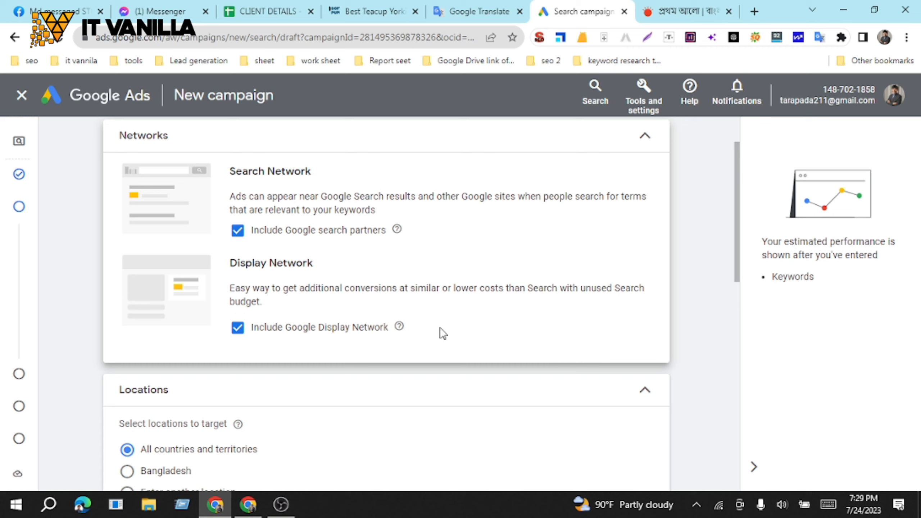
Restrict the campaign's locations to another location and add the United States as the targeted country
scroll(451, 331, "down", 5)
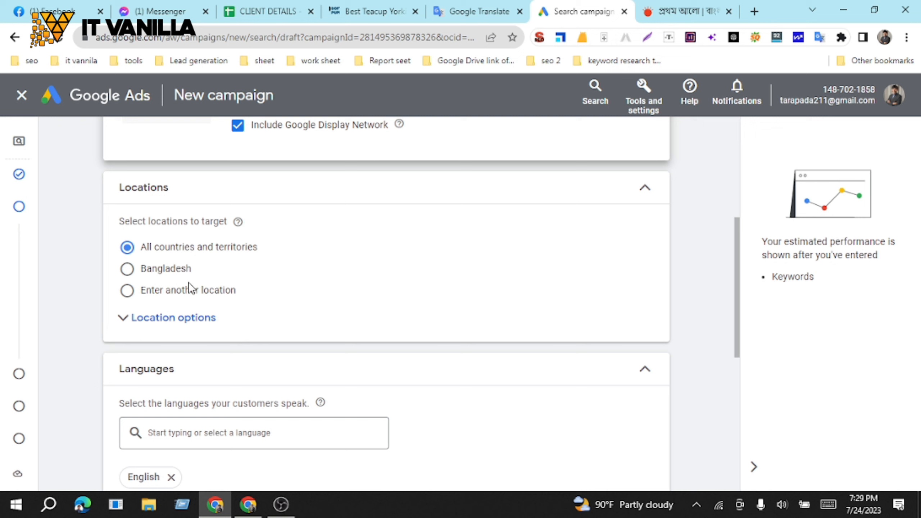
left_click(127, 291)
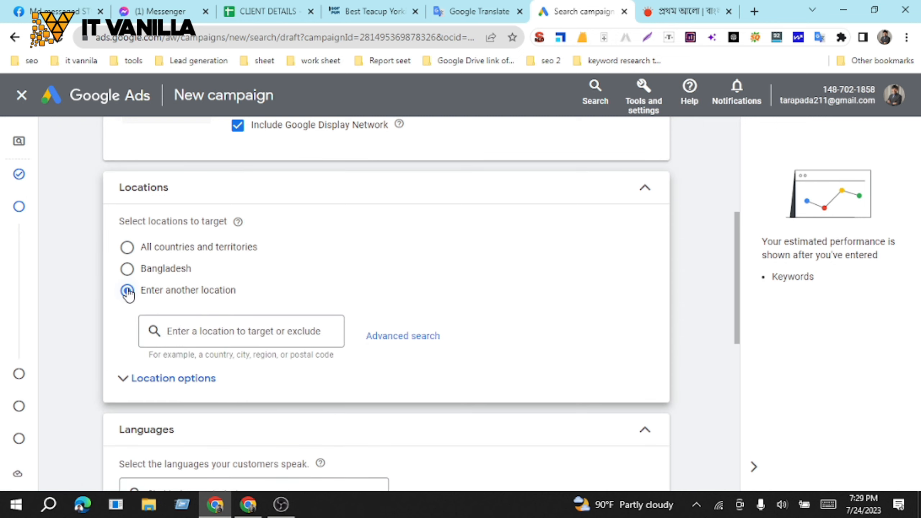
scroll(434, 275, "down", 2)
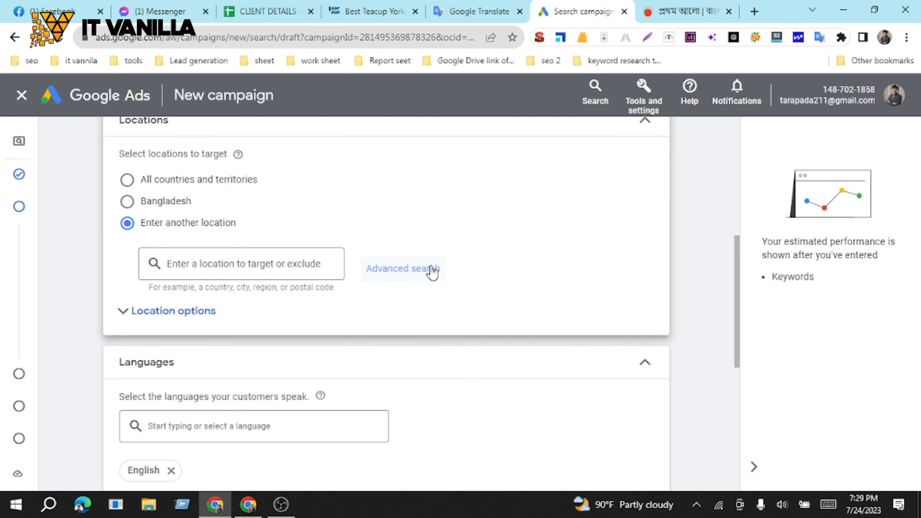
left_click(218, 265)
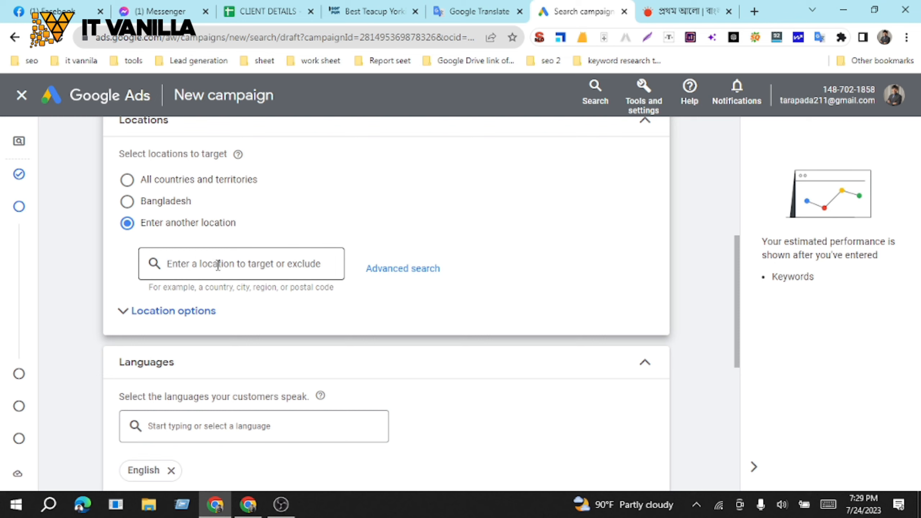
type("UNI")
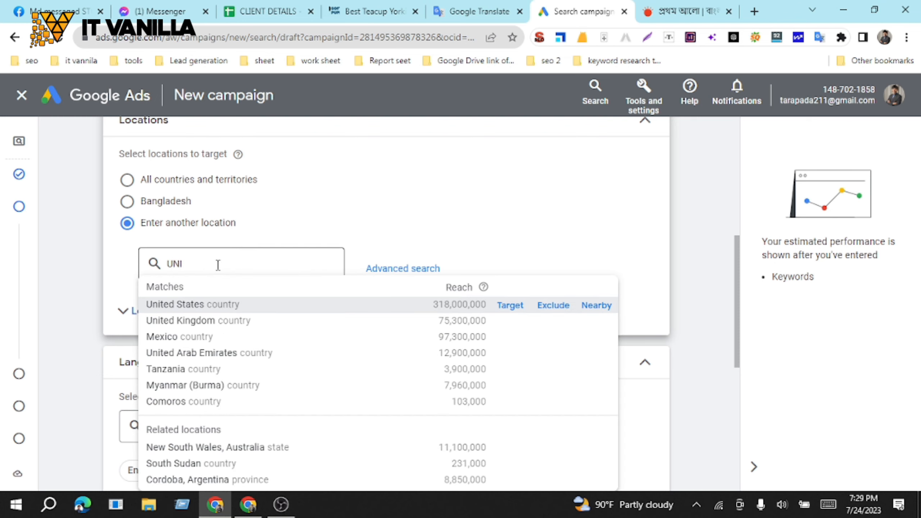
left_click(214, 307)
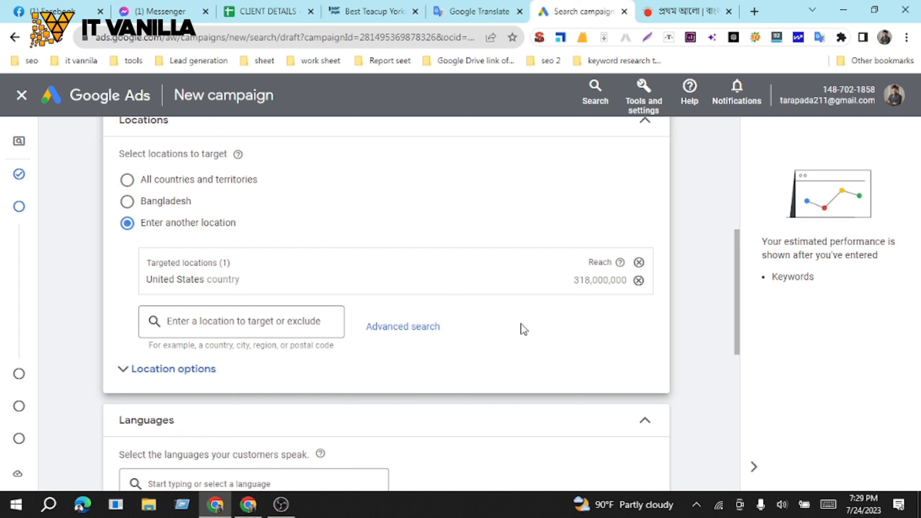
scroll(522, 329, "down", 2)
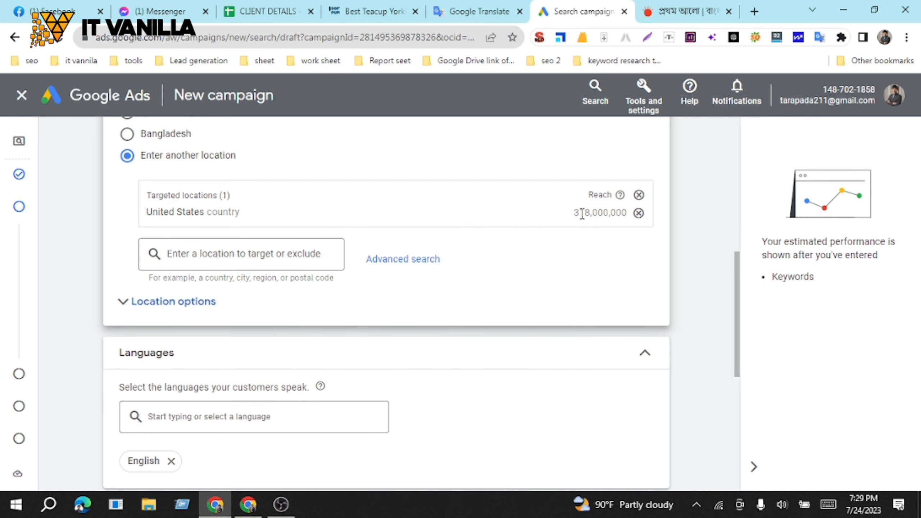
left_click_drag(582, 214, 624, 221)
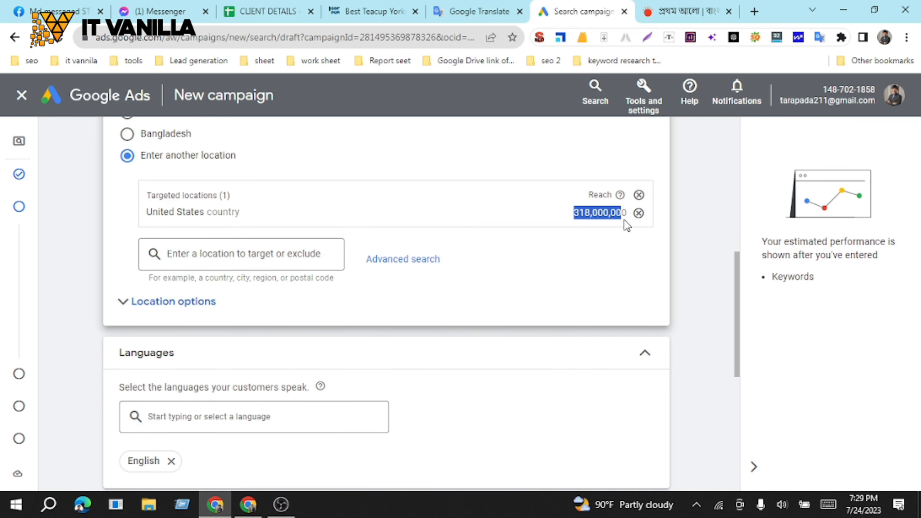
left_click(597, 274)
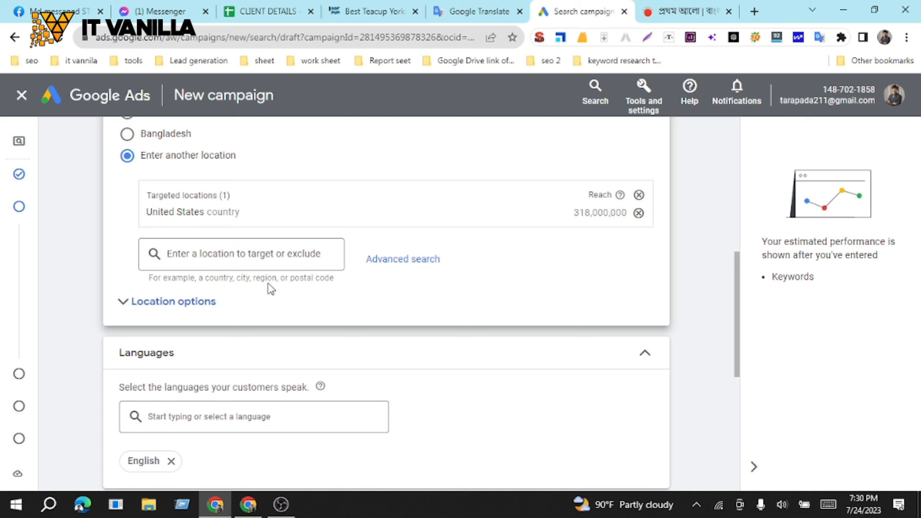
Expand the location options and examine the advanced location search with its bulk entry option, leaving it without saving
left_click(126, 302)
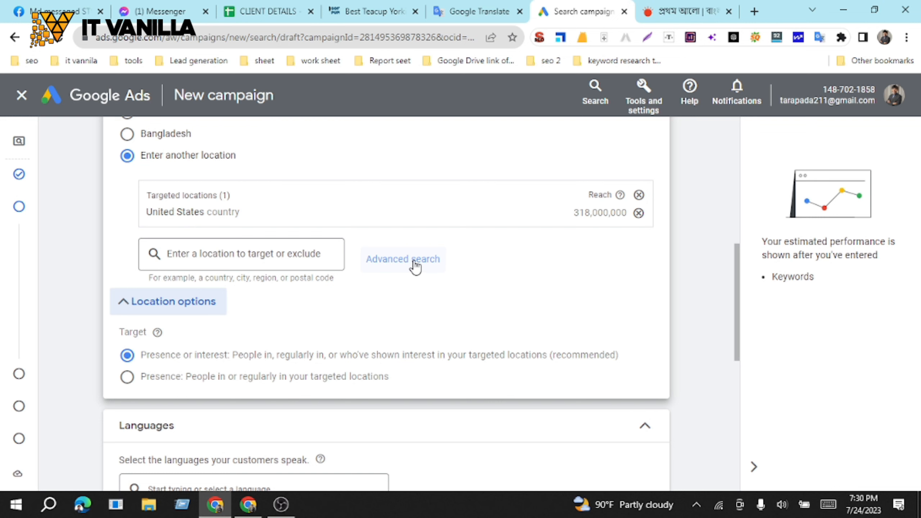
left_click(414, 266)
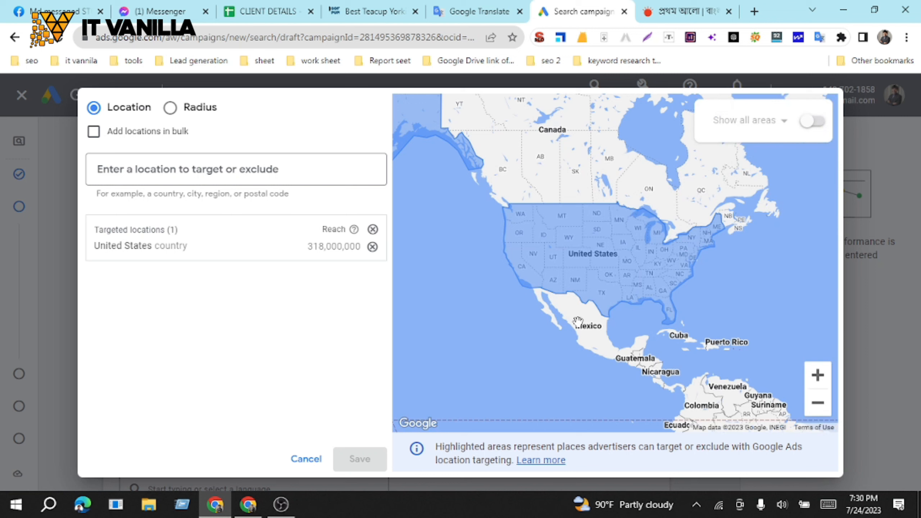
scroll(667, 387, "down", 2)
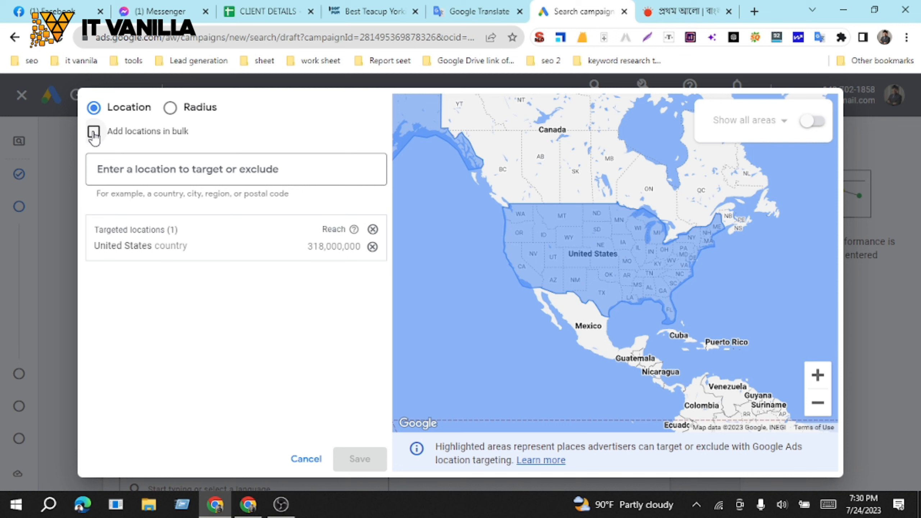
left_click(94, 132)
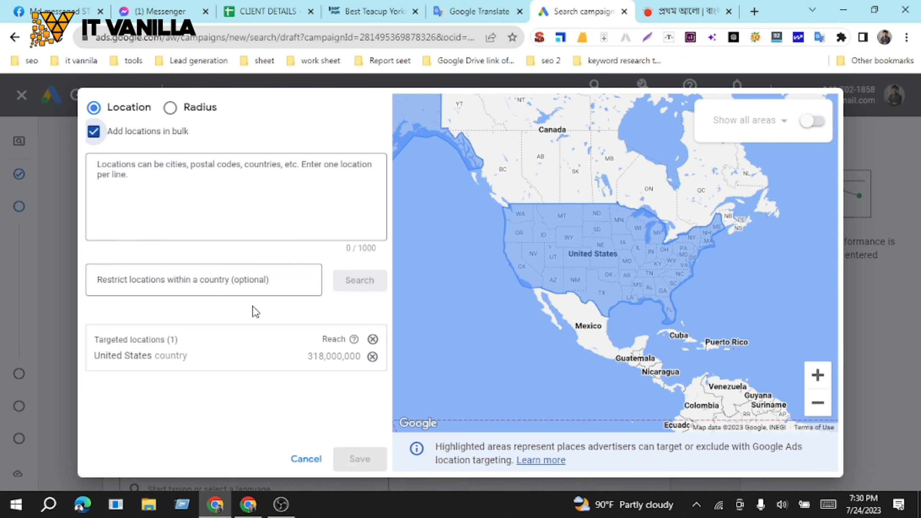
left_click(94, 132)
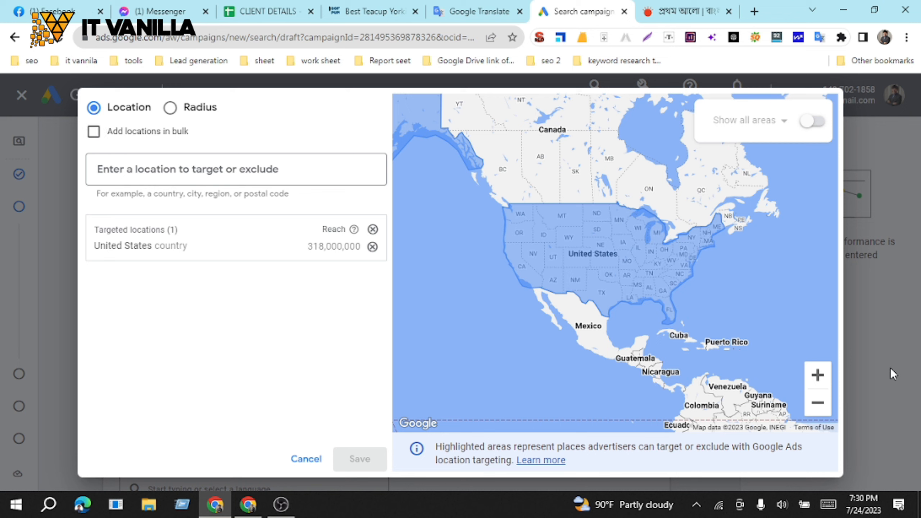
left_click(306, 460)
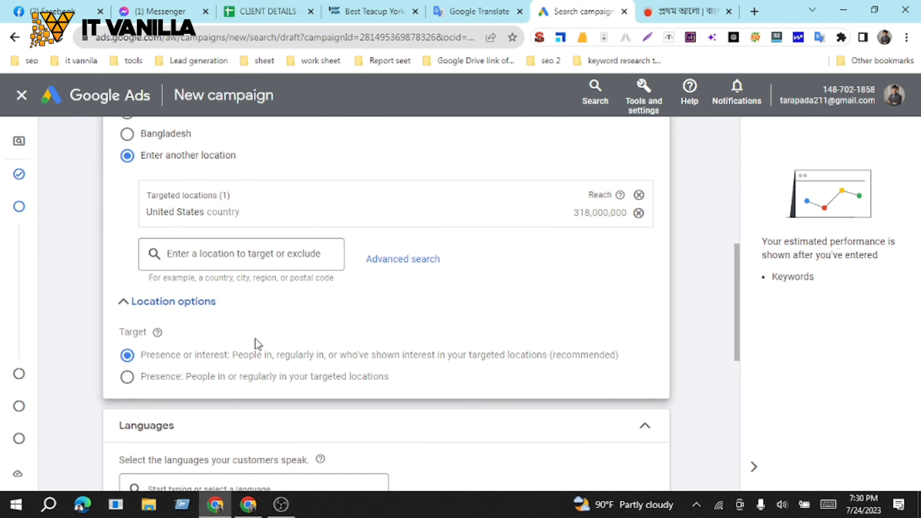
Add Spanish to the campaign's languages alongside English
scroll(255, 343, "down", 3)
scroll(270, 321, "down", 2)
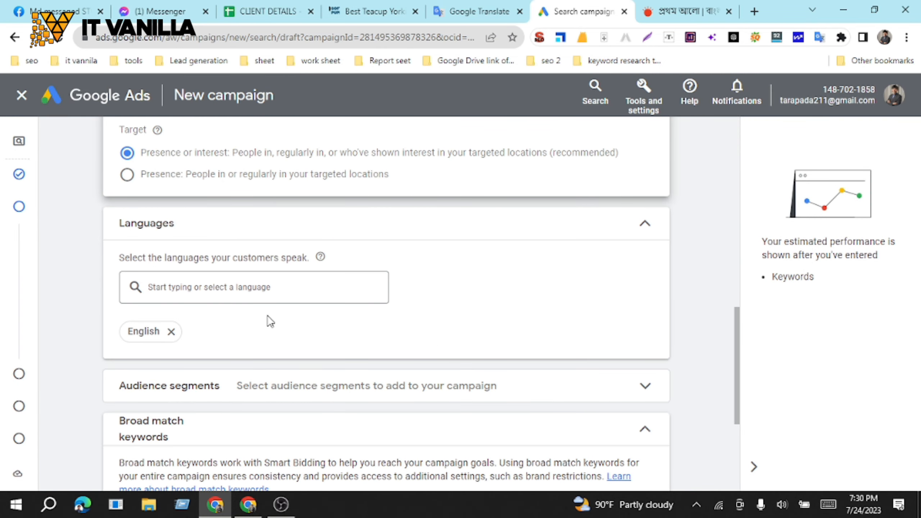
left_click(190, 285)
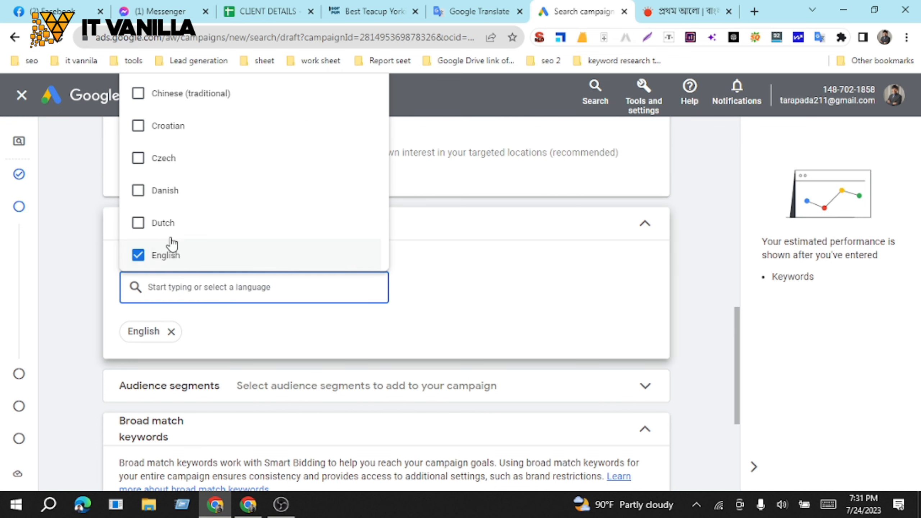
scroll(170, 185, "up", 4)
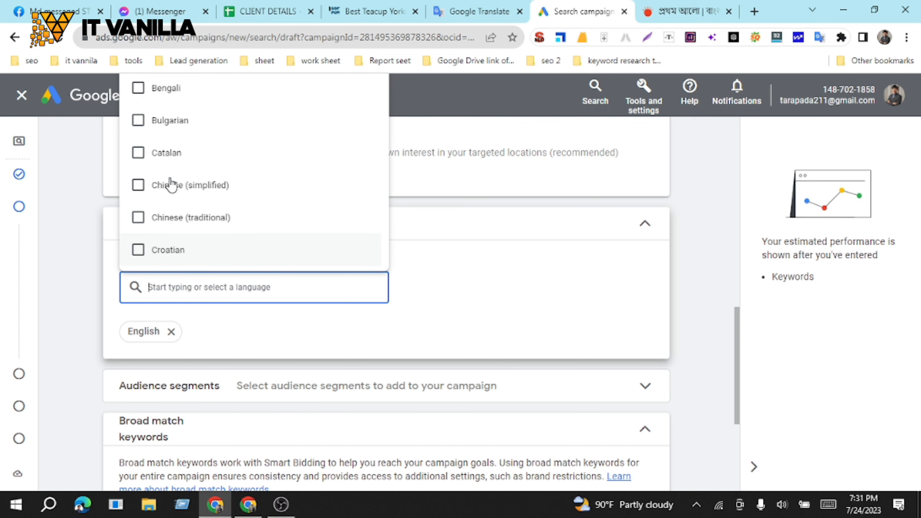
scroll(170, 185, "down", 12)
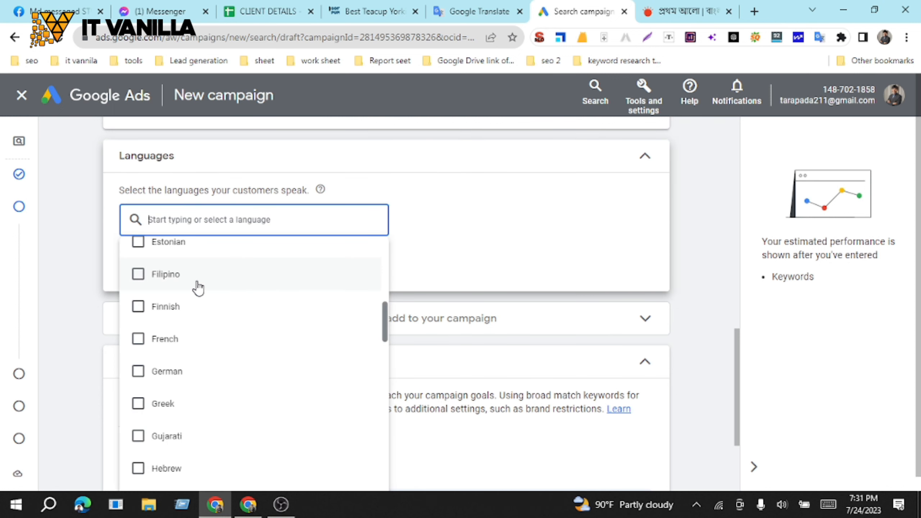
type("SP")
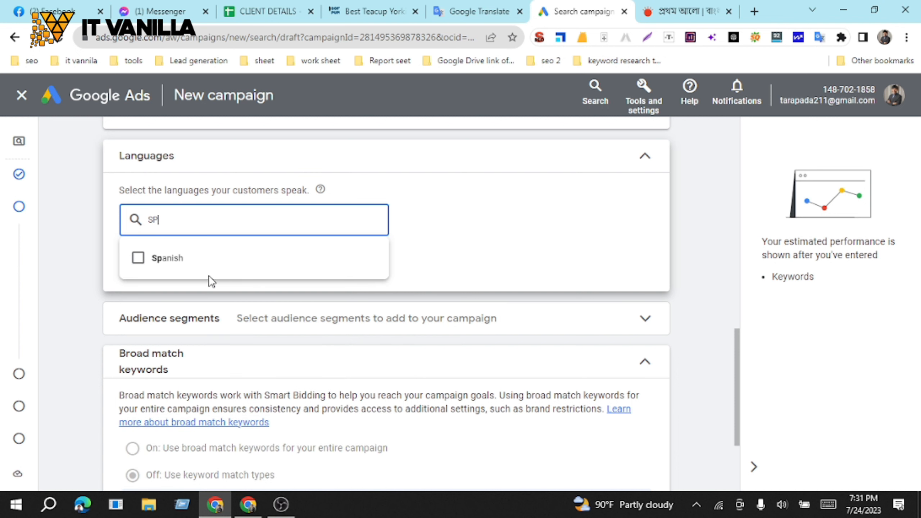
left_click(138, 258)
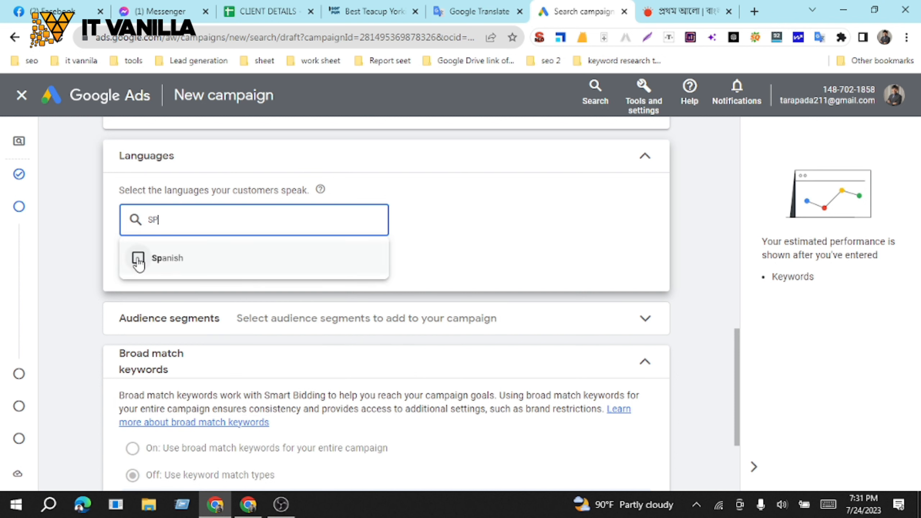
left_click(582, 240)
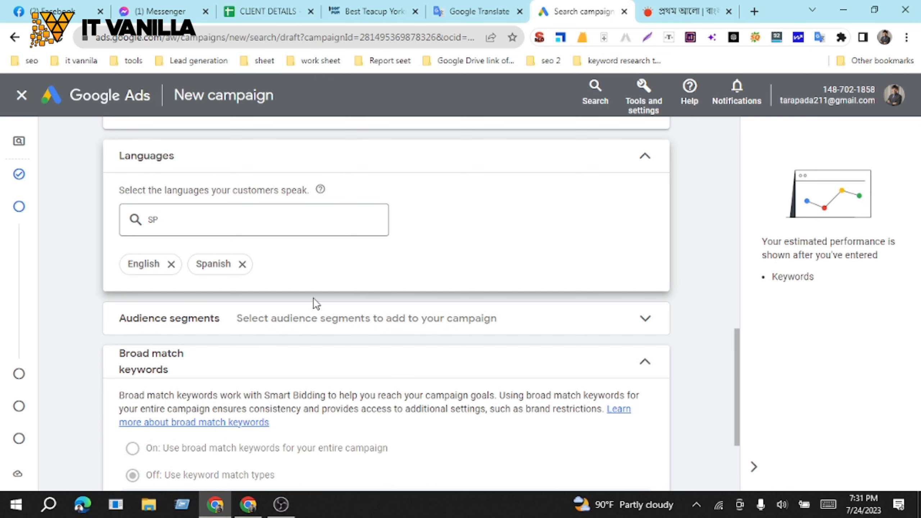
Expand the campaign's audience segments and close the unrelated news page in the browser
scroll(275, 328, "down", 4)
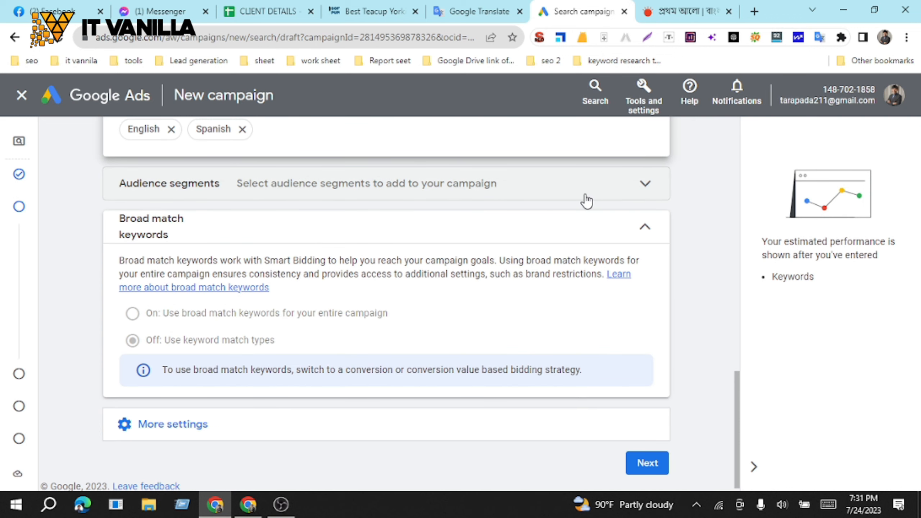
left_click(634, 193)
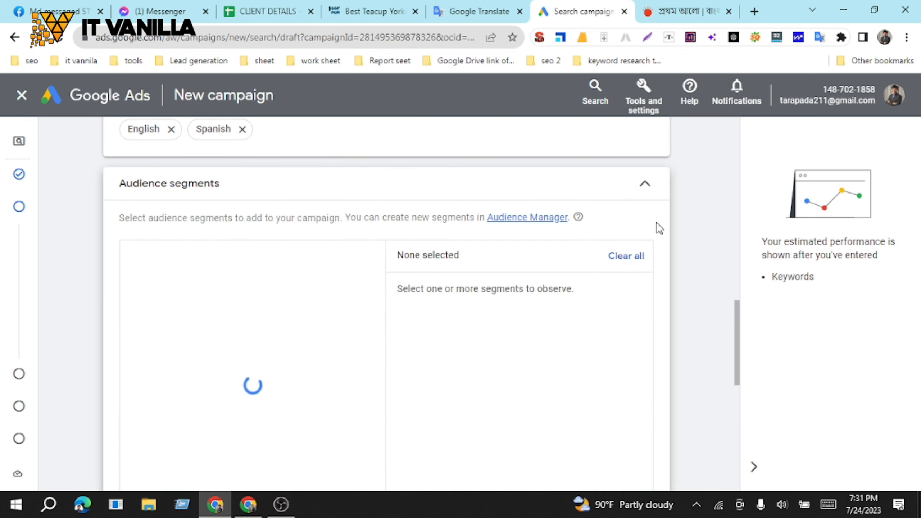
scroll(659, 229, "down", 2)
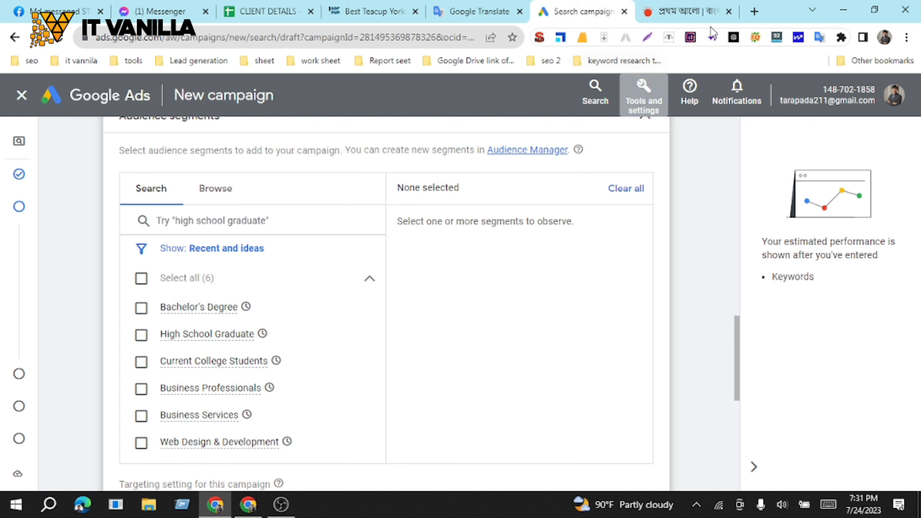
left_click(729, 12)
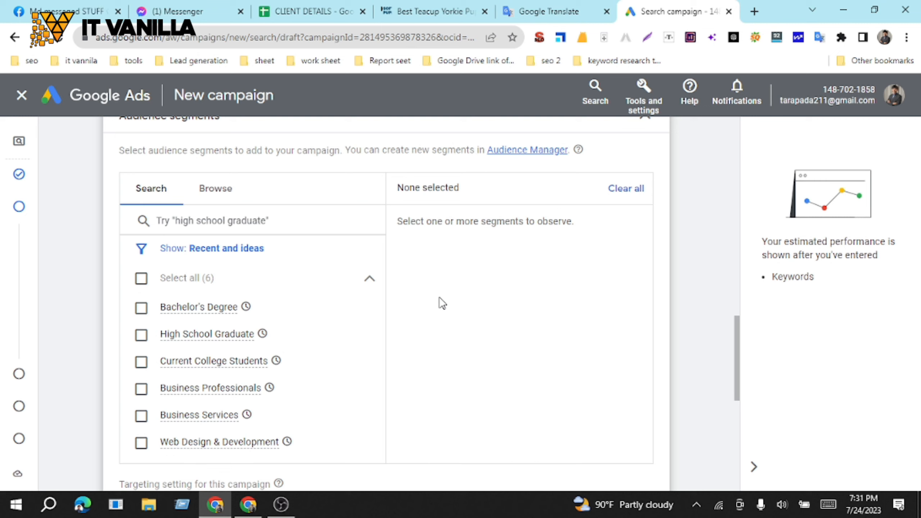
scroll(442, 303, "down", 2)
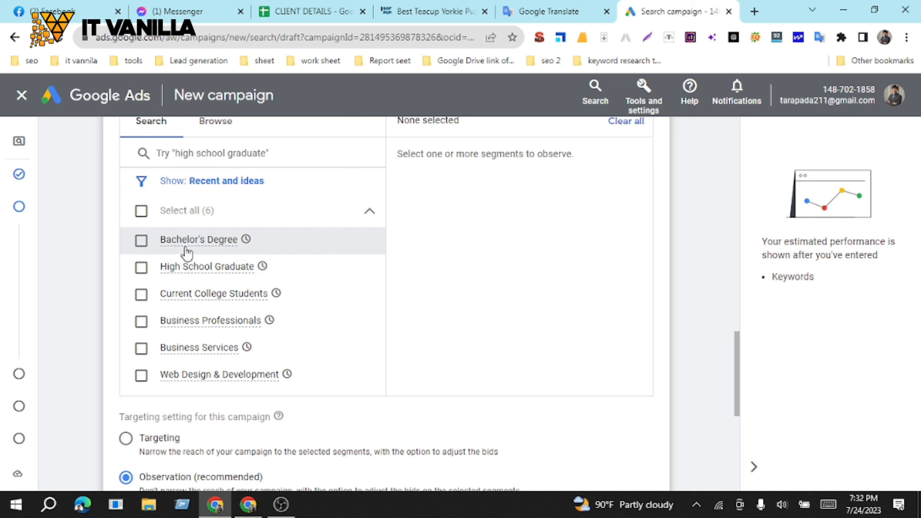
mouse_move(189, 249)
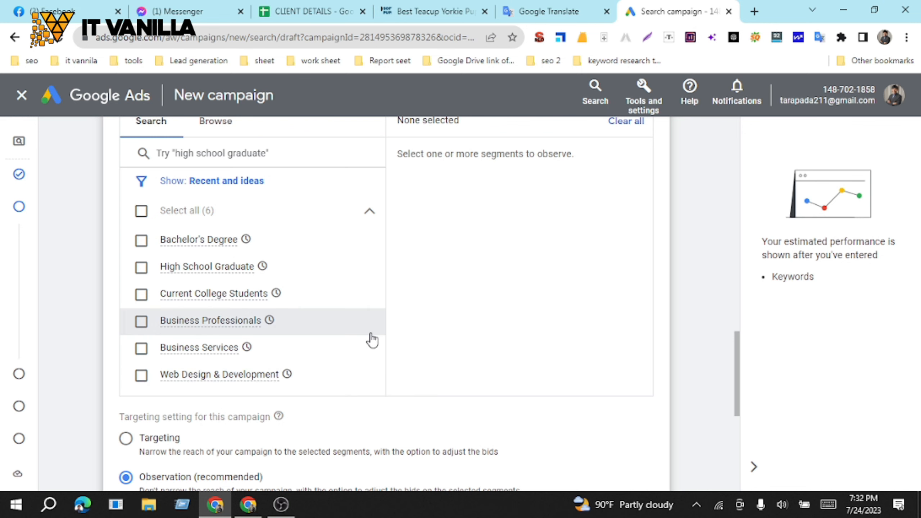
Add the Business Professionals affinity segment to the campaign's audience, and remove it from the selection
left_click(141, 322)
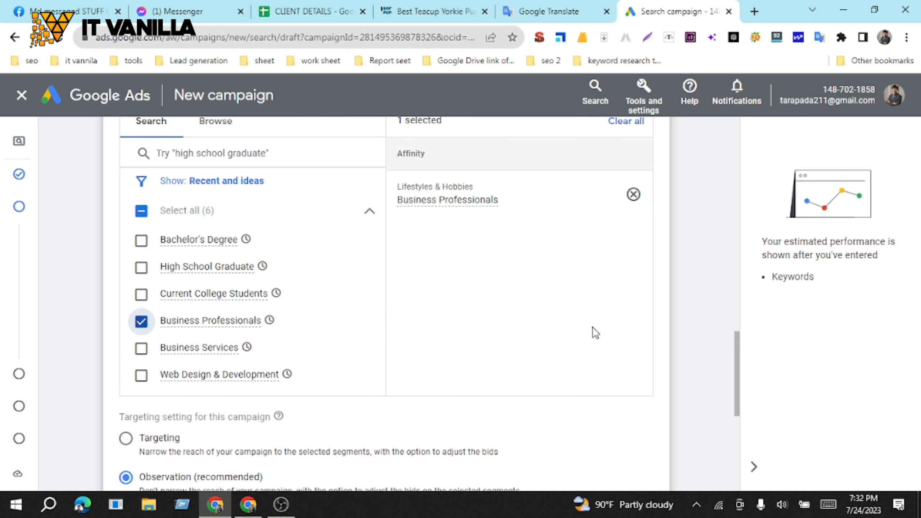
scroll(362, 340, "down", 3)
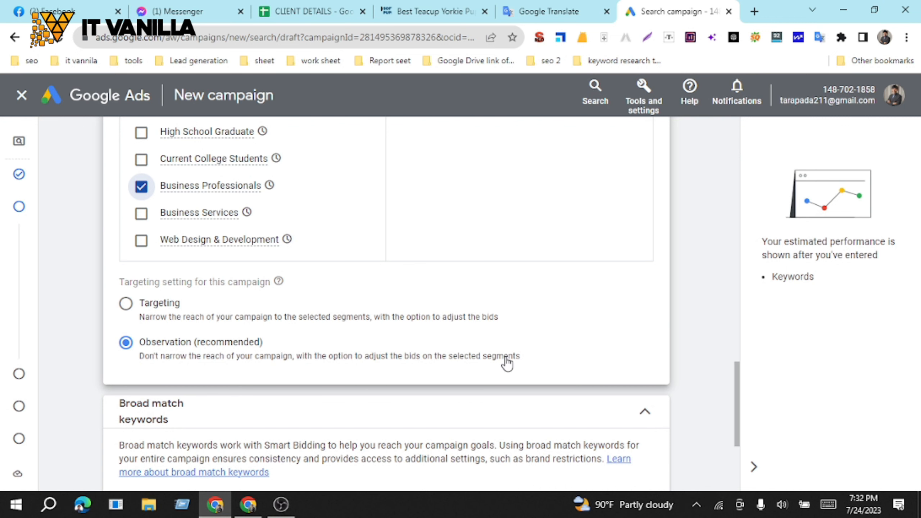
scroll(507, 363, "up", 3)
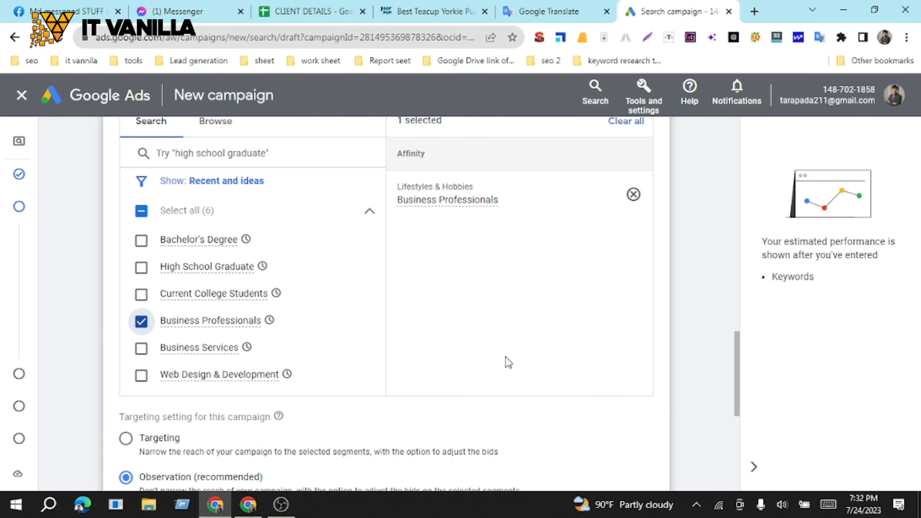
scroll(508, 362, "up", 3)
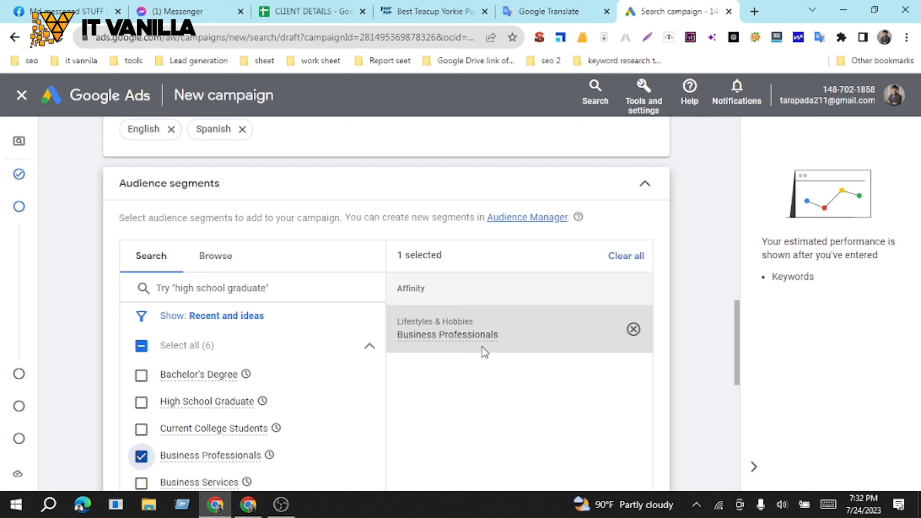
left_click(635, 330)
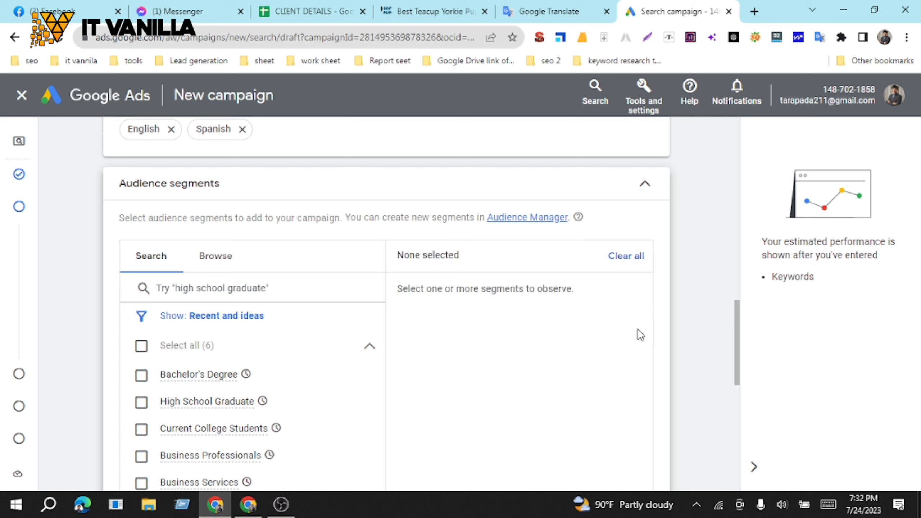
Leave the audience segments unselected with Observation as the targeting setting, and continue to keywords and ads
scroll(357, 343, "down", 2)
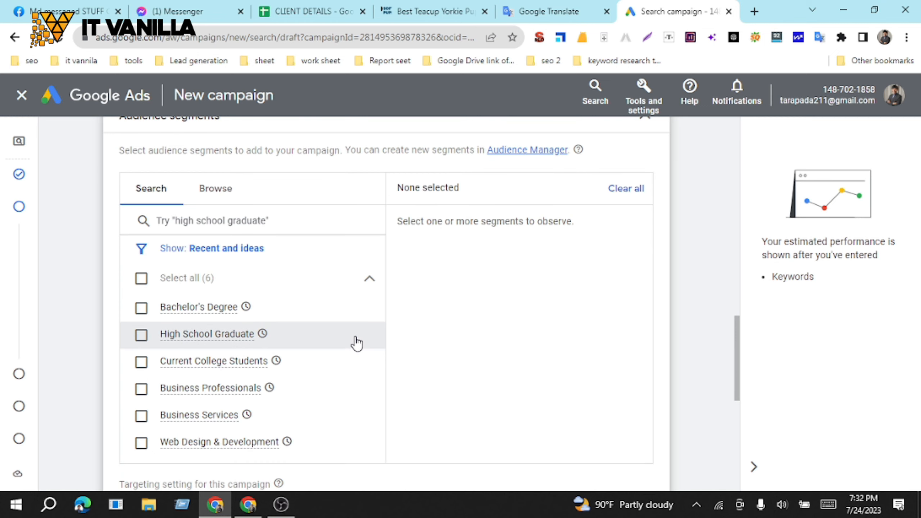
scroll(508, 335, "down", 4)
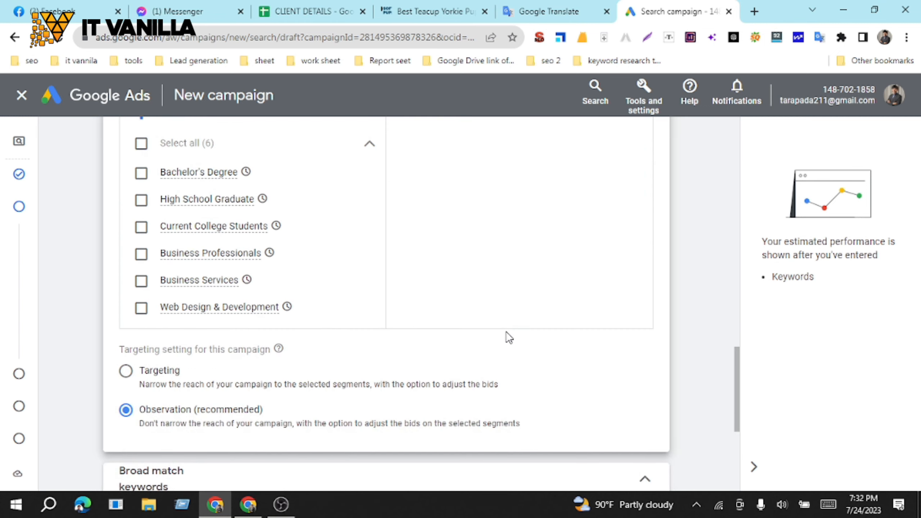
scroll(509, 338, "down", 8)
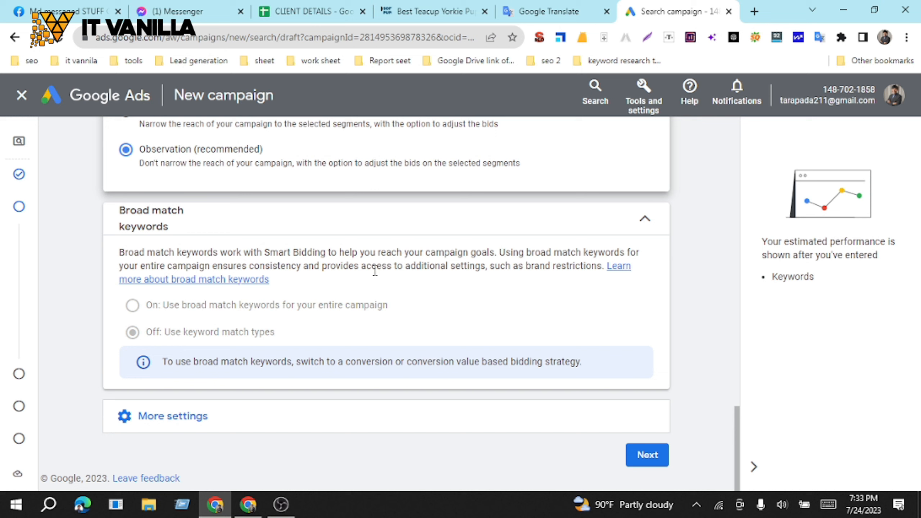
left_click(647, 456)
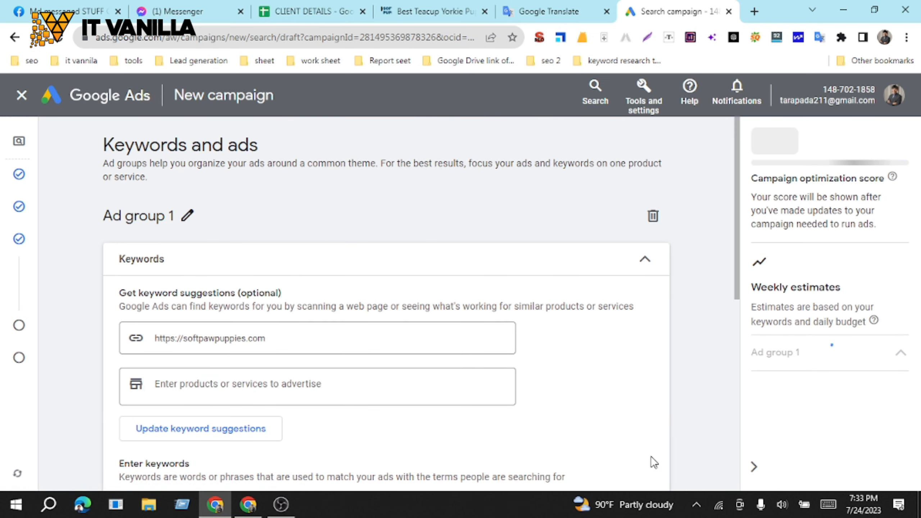
Dismiss the New keywords experience guide over Ad group 1's keywords and confirm leaving it
scroll(605, 430, "down", 1)
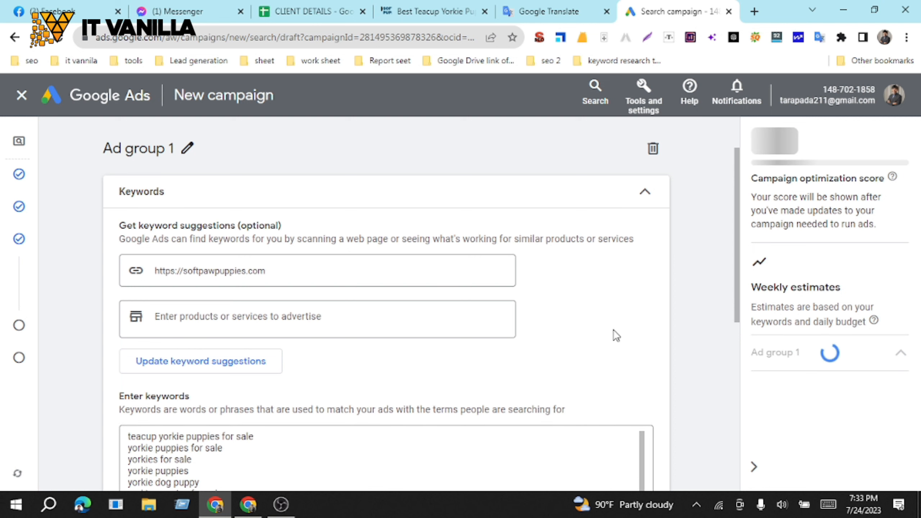
scroll(679, 288, "down", 4)
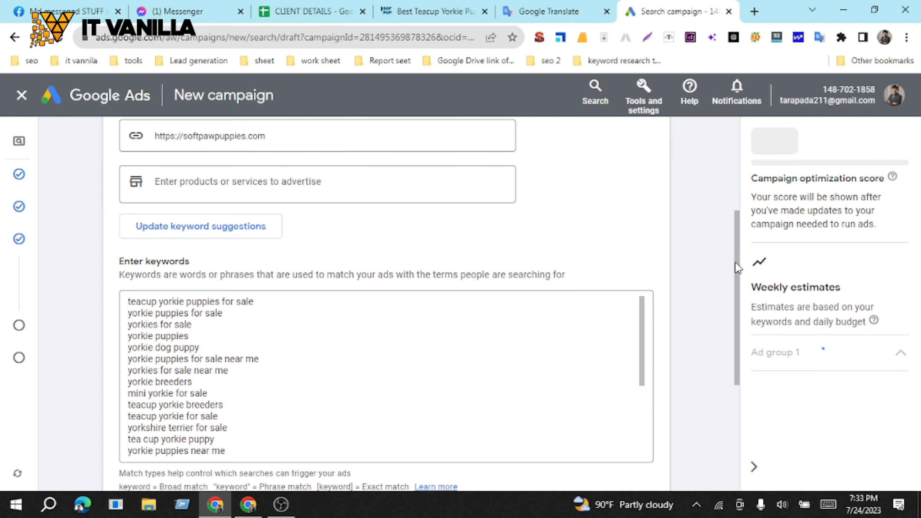
scroll(636, 334, "down", 4)
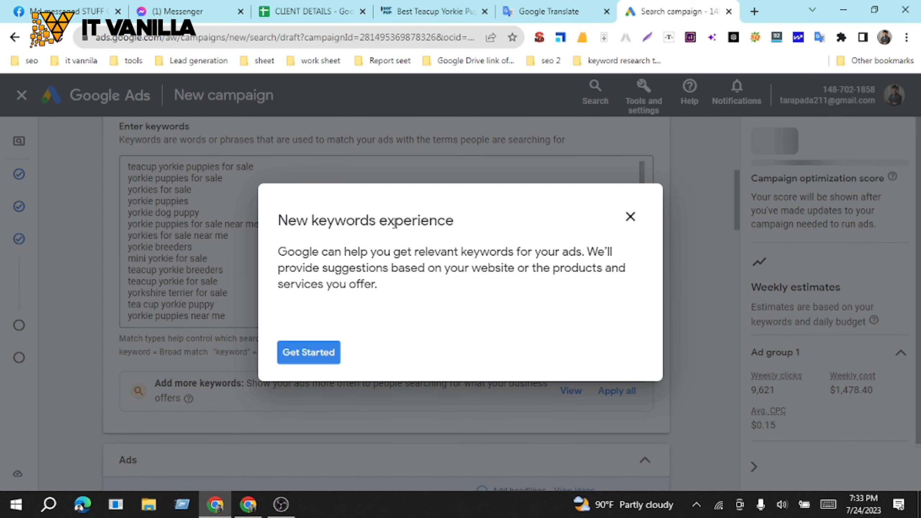
left_click(630, 217)
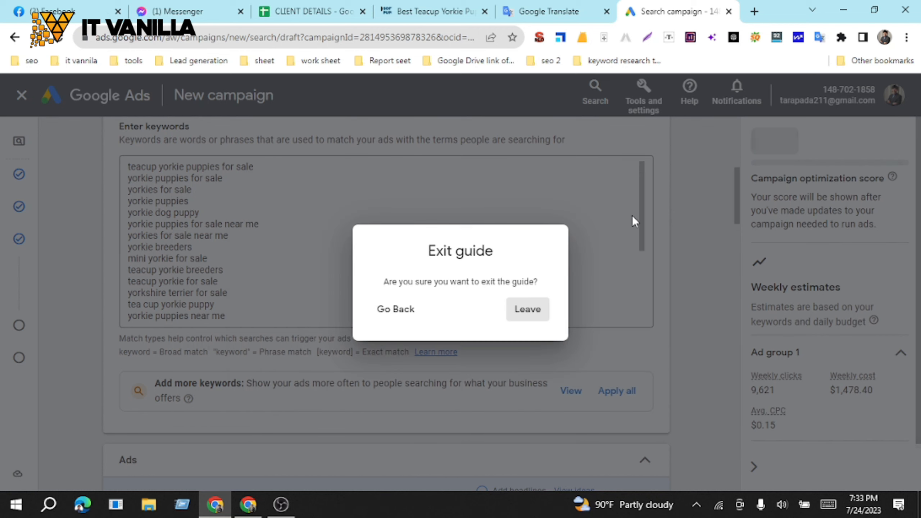
left_click(532, 309)
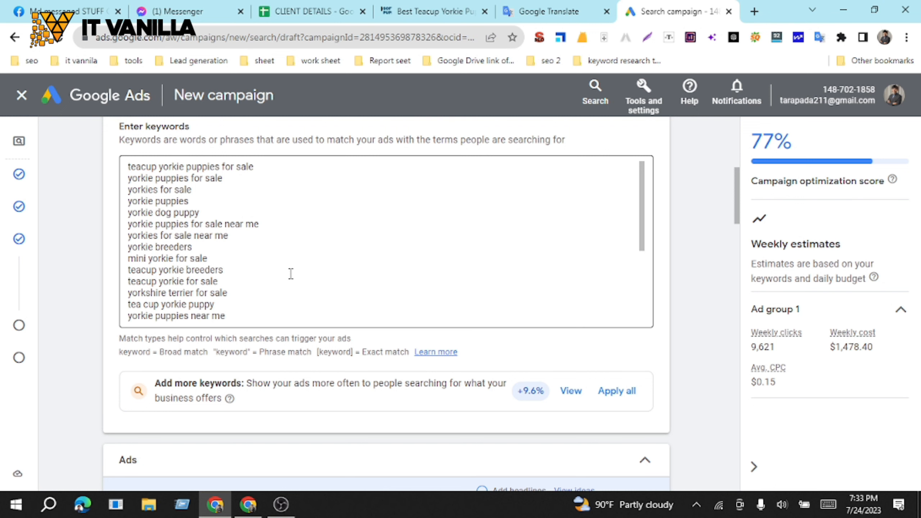
Review the suggested keyword list for Ad group 1 and switch to the Soft Paw Puppies website
scroll(290, 274, "down", 5)
scroll(290, 276, "up", 2)
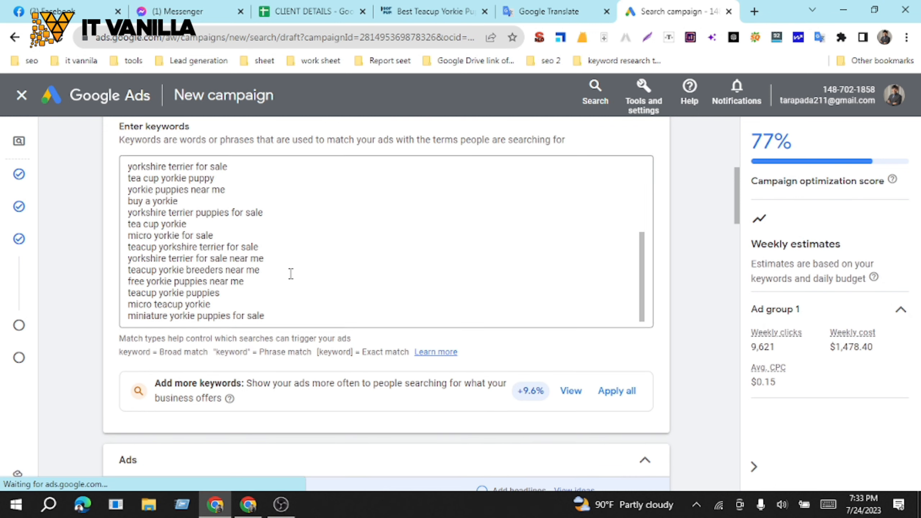
scroll(291, 273, "up", 4)
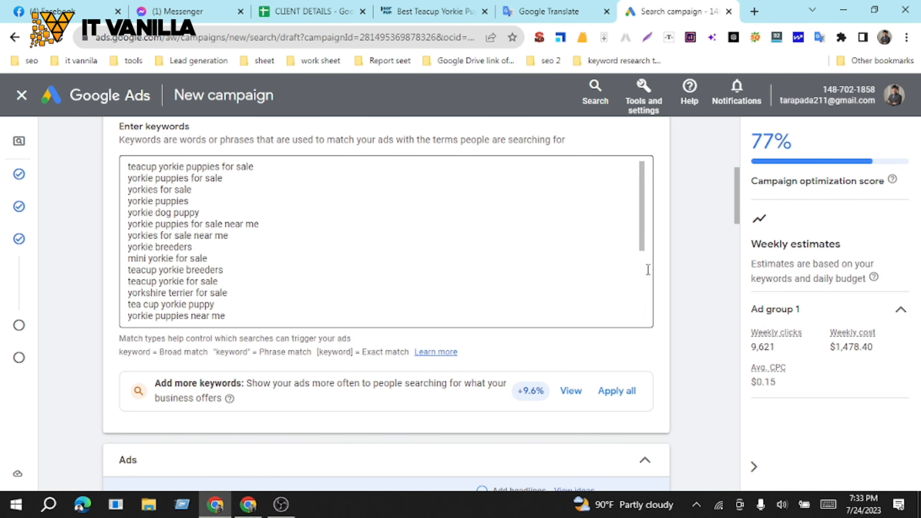
scroll(715, 267, "up", 2)
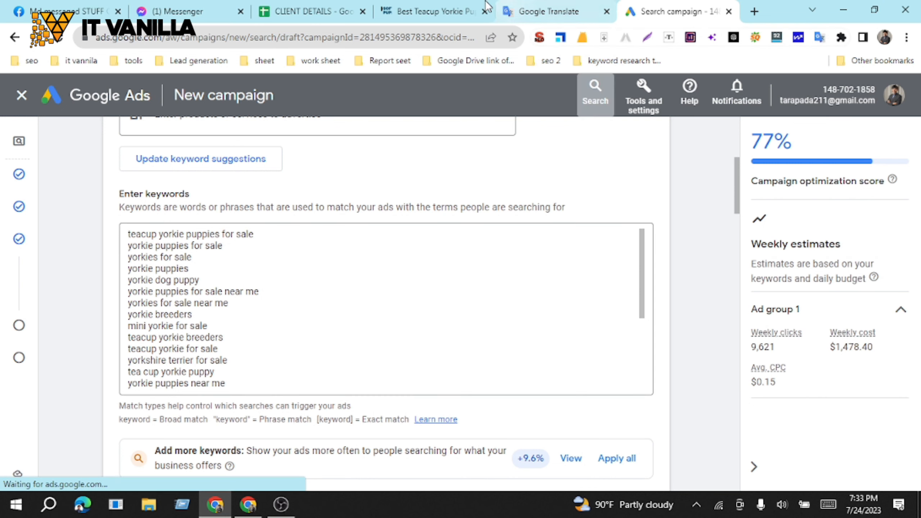
left_click(439, 11)
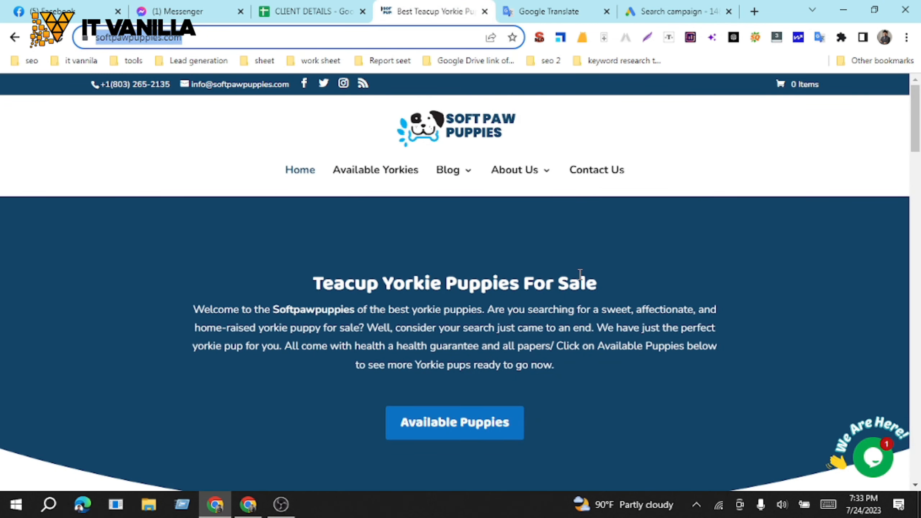